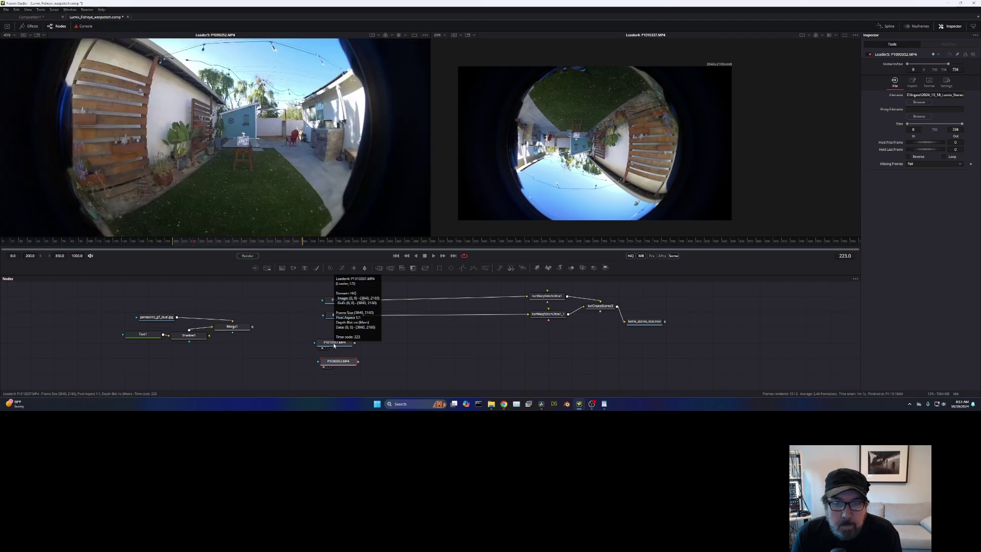
Add a kvrWarpStitchUltra node in the empty area of the flow beside the two unconnected fisheye clip loaders
{"action": "key", "text": "1"}
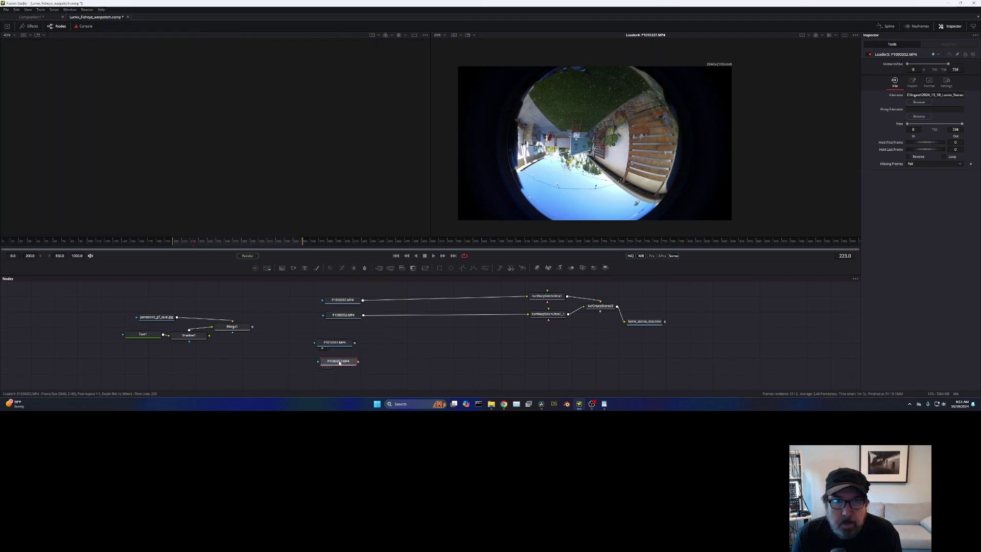
{"action": "key", "text": "1"}
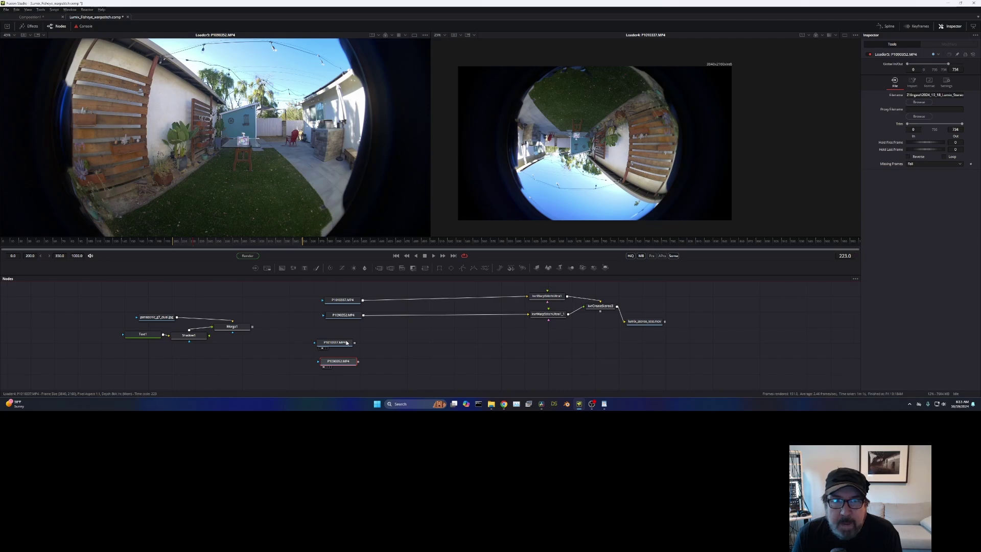
{"action": "left_click", "coordinate": [501, 354]}
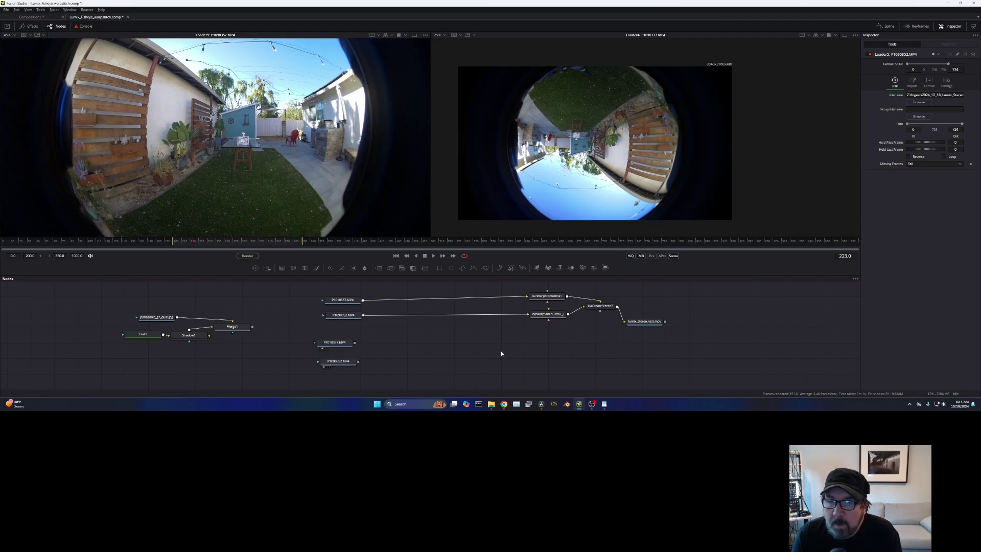
{"action": "key", "text": "shift+space"}
{"action": "type", "text": "shado"}
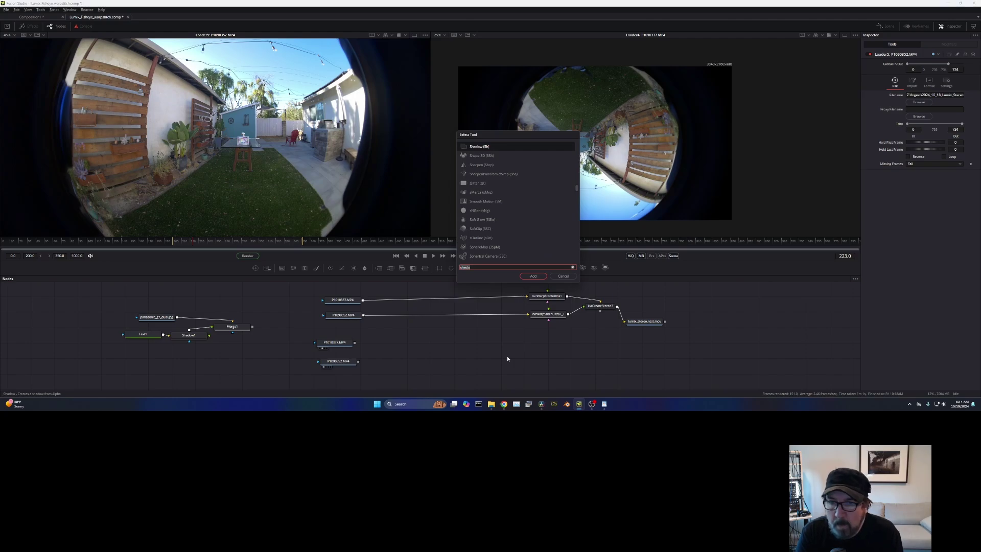
{"action": "key", "text": "BackSpace"}
{"action": "key", "text": "BackSpace"}
{"action": "key", "text": "BackSpace"}
{"action": "key", "text": "BackSpace"}
{"action": "key", "text": "BackSpace"}
{"action": "type", "text": "kvrwarp"}
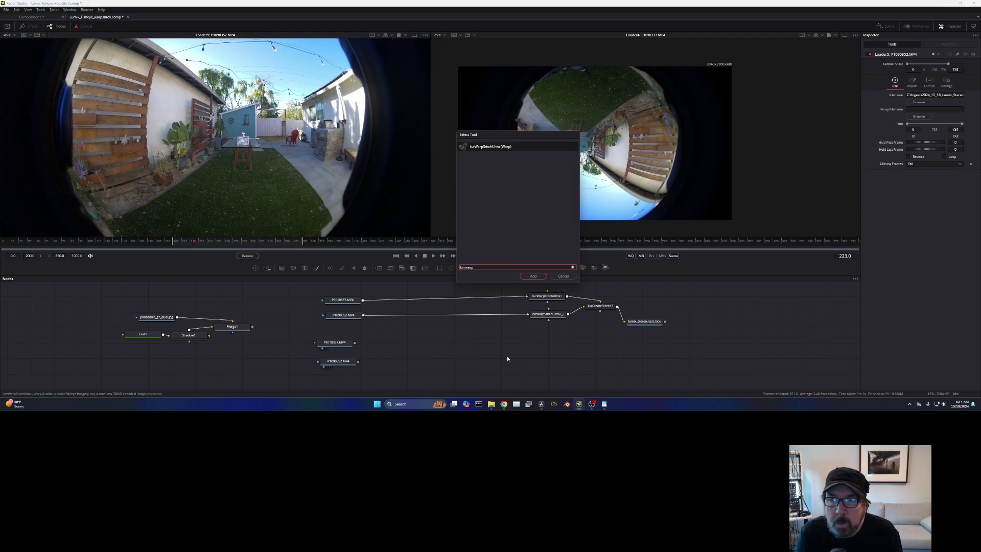
{"action": "key", "text": "Return"}
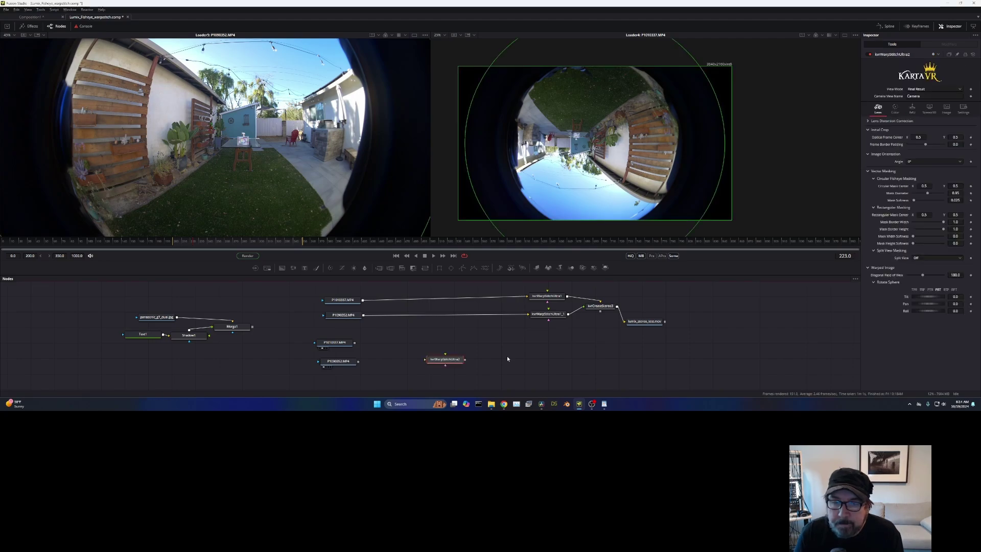
Duplicate the kvrWarpStitchUltra node and connect each of the two lower clip loaders to its own warp node
{"action": "left_click_drag", "start_coordinate": [440, 360], "coordinate": [489, 365]}
{"action": "key", "text": "ctrl+c"}
{"action": "key", "text": "ctrl+v"}
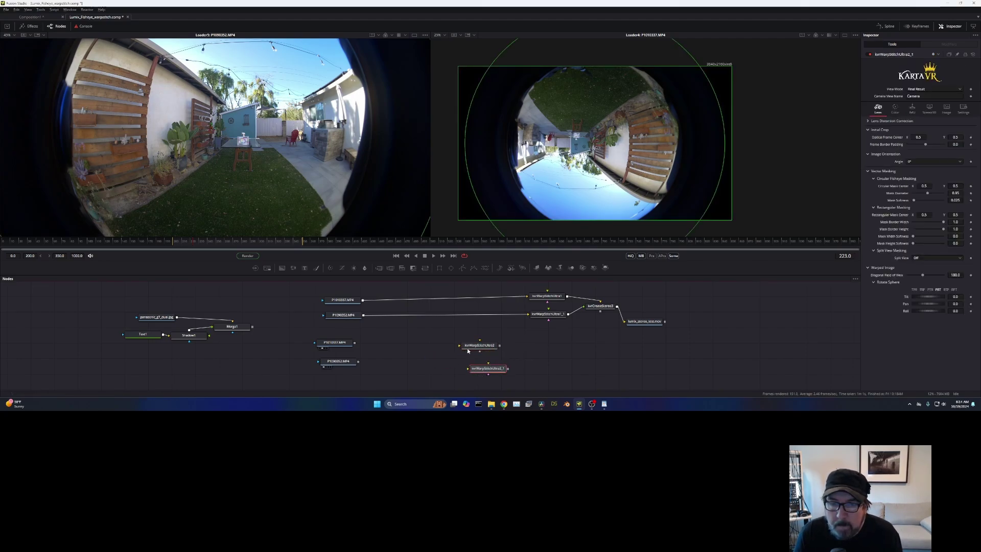
{"action": "left_click_drag", "start_coordinate": [356, 343], "coordinate": [481, 338]}
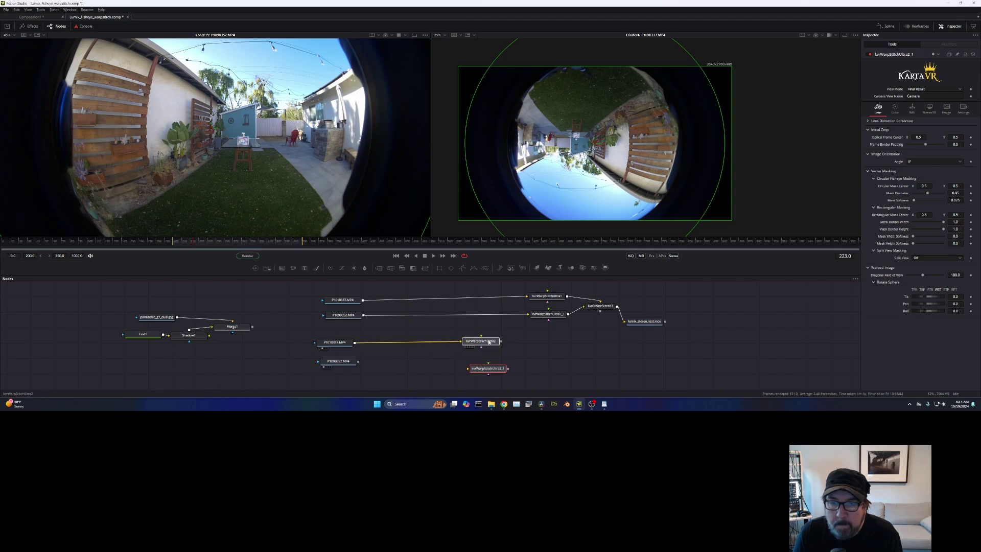
{"action": "left_click_drag", "start_coordinate": [358, 361], "coordinate": [484, 362]}
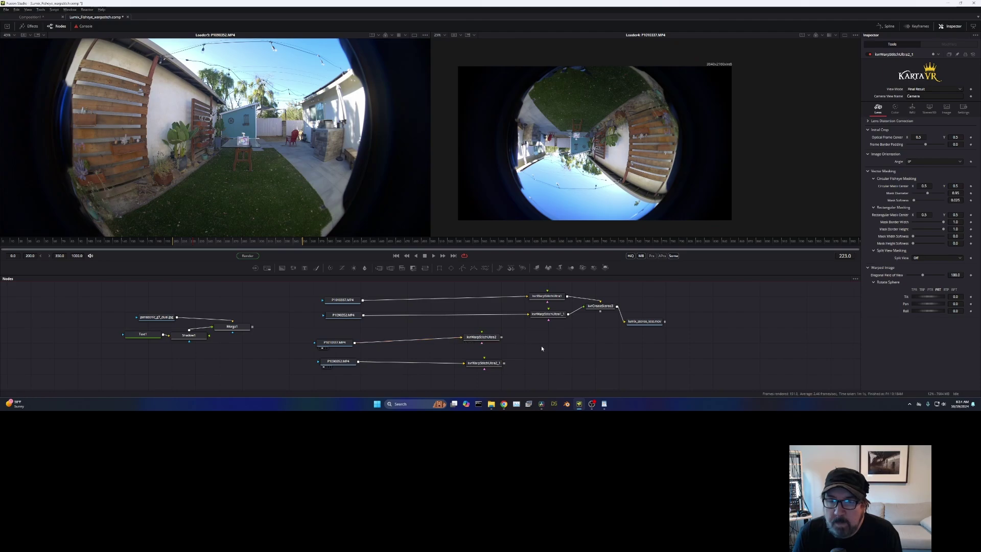
Add a kvrCreateStereo node beside the new warp nodes, with input mode Dual In and output mode Horiz
{"action": "key", "text": "shift+space"}
{"action": "type", "text": "kvrwarp"}
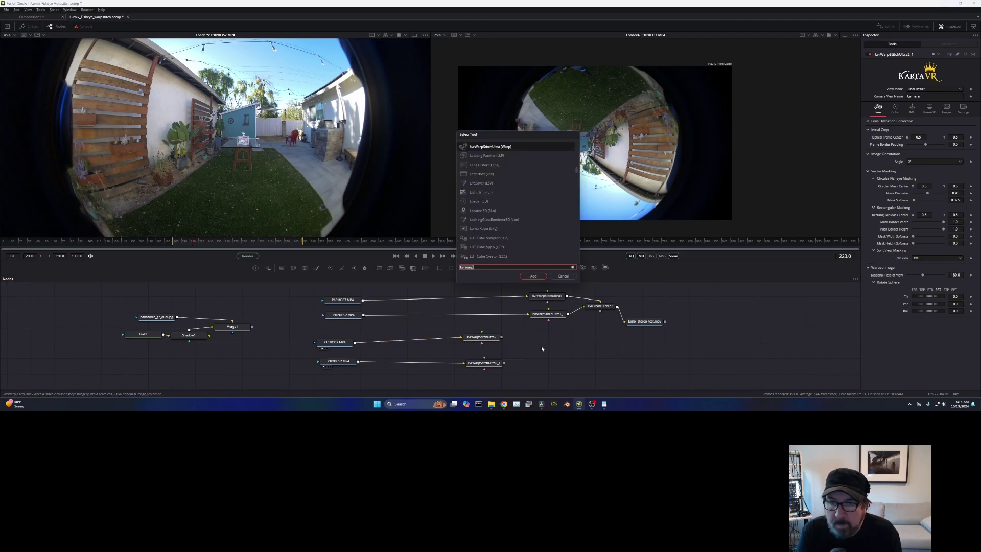
{"action": "key", "text": "BackSpace"}
{"action": "key", "text": "BackSpace"}
{"action": "key", "text": "BackSpace"}
{"action": "key", "text": "BackSpace"}
{"action": "type", "text": "cre"}
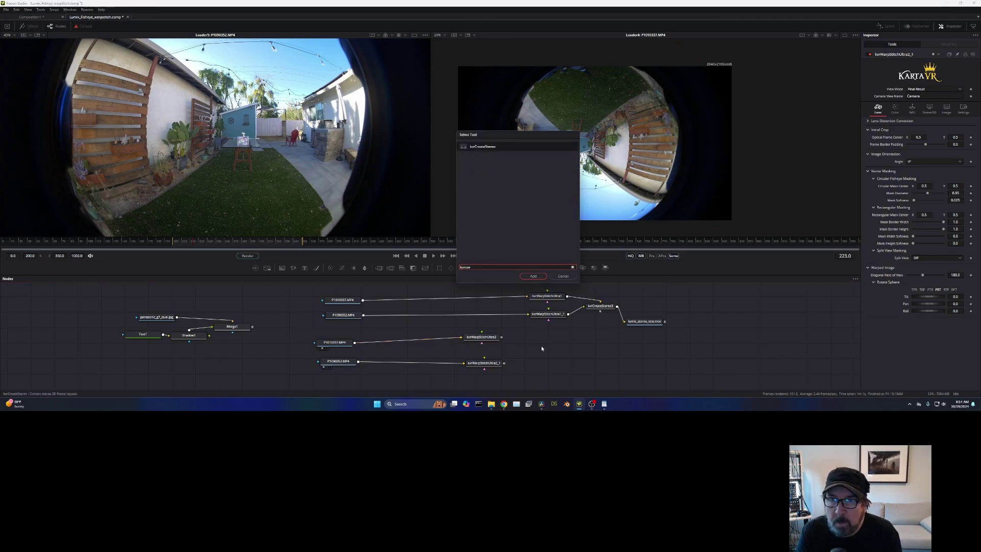
{"action": "key", "text": "Return"}
{"action": "left_click_drag", "start_coordinate": [542, 348], "coordinate": [543, 348]}
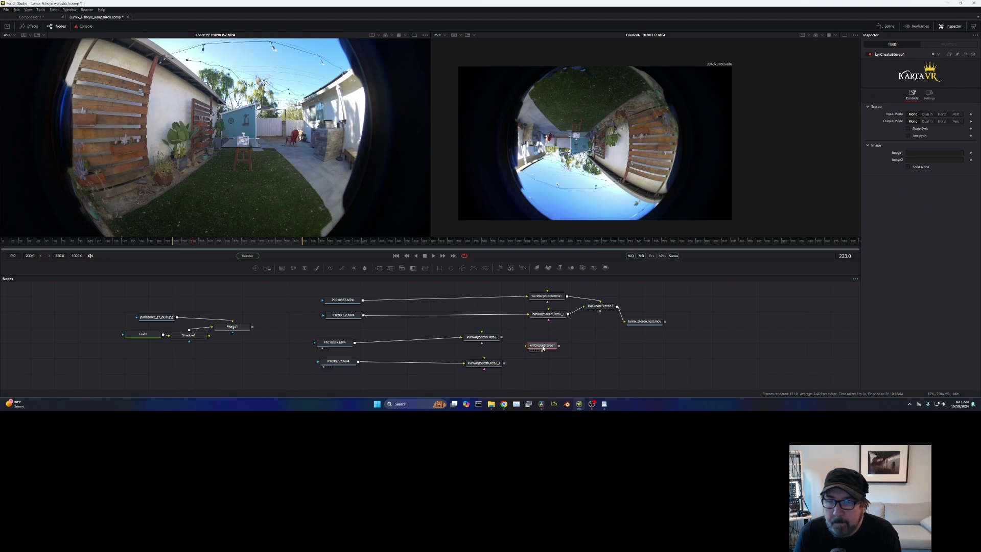
{"action": "left_click", "coordinate": [926, 114]}
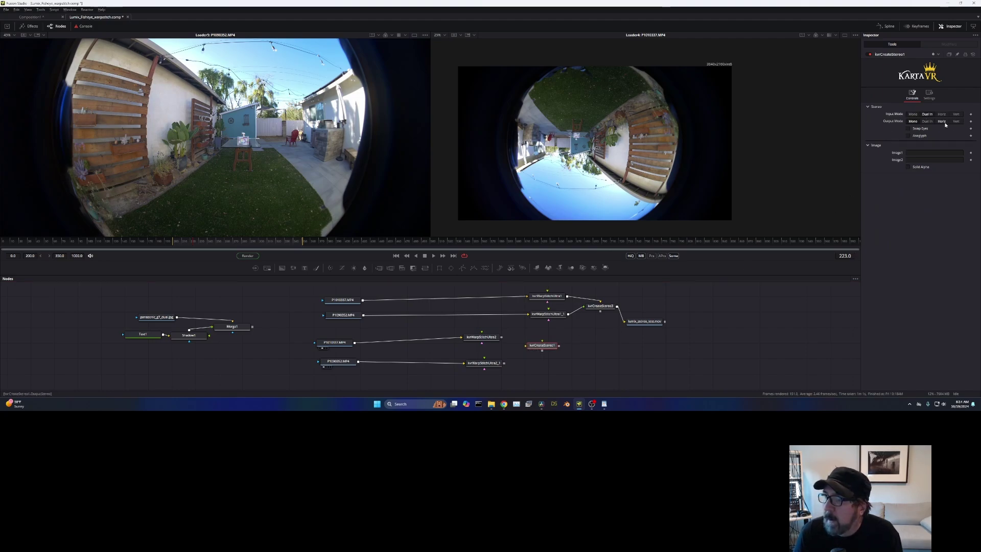
{"action": "left_click", "coordinate": [942, 121]}
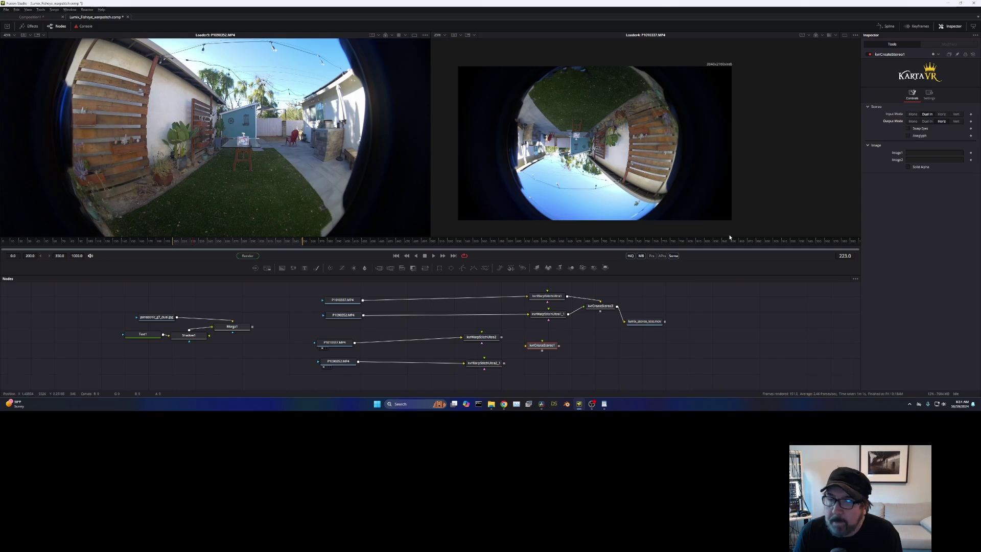
Connect both new warp nodes to the kvrCreateStereo node and show its full output in the second viewer
{"action": "left_click_drag", "start_coordinate": [501, 338], "coordinate": [564, 346]}
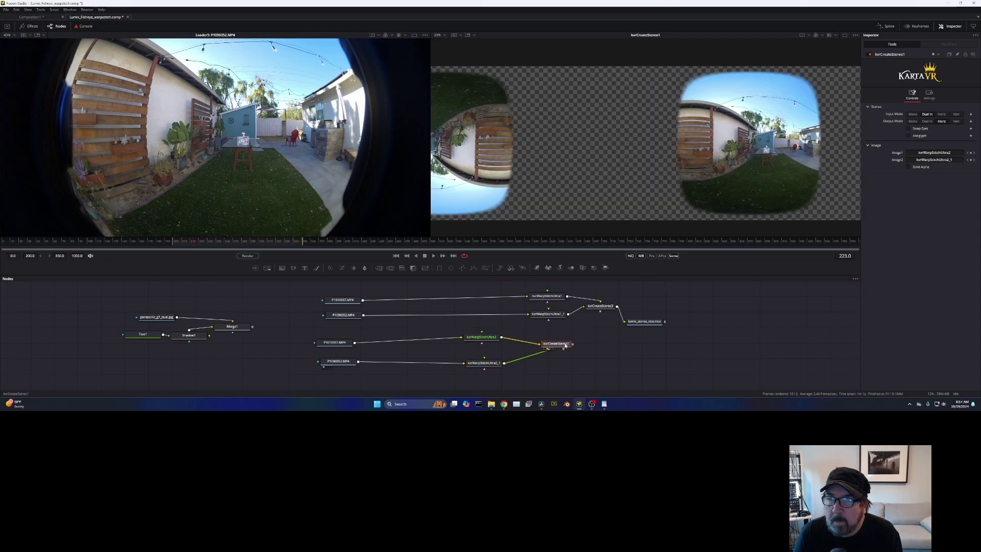
{"action": "key", "text": "2"}
{"action": "scroll", "coordinate": [596, 195], "scroll_direction": "down", "scroll_amount": 2}
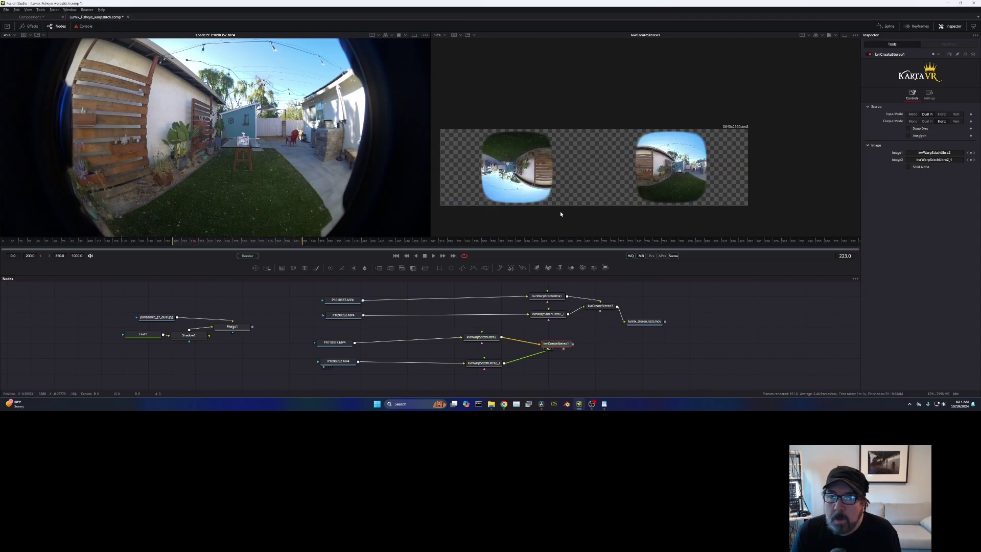
Set the image orientation angle of the upper new warp node to 180°
{"action": "left_click", "coordinate": [483, 337]}
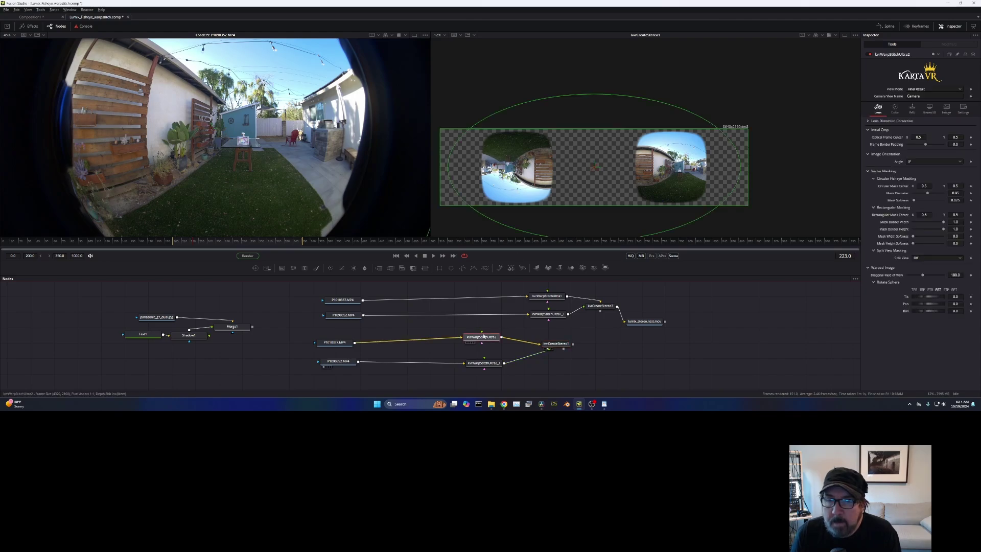
{"action": "left_click", "coordinate": [960, 163]}
{"action": "left_click", "coordinate": [923, 176]}
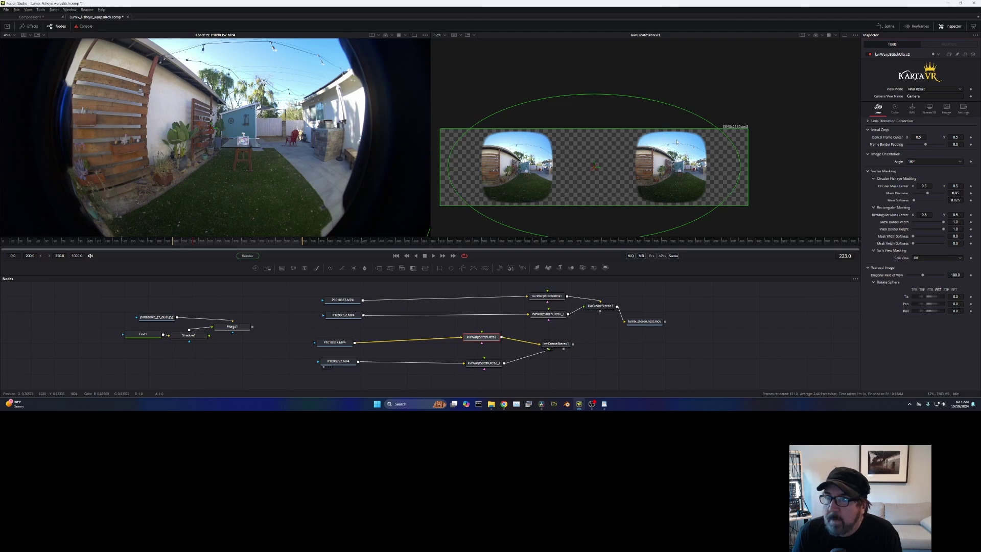
Set the circular fisheye mask diameter to 1 on both new kvrWarpStitchUltra nodes
{"action": "left_click", "coordinate": [956, 194]}
{"action": "key", "text": "BackSpace"}
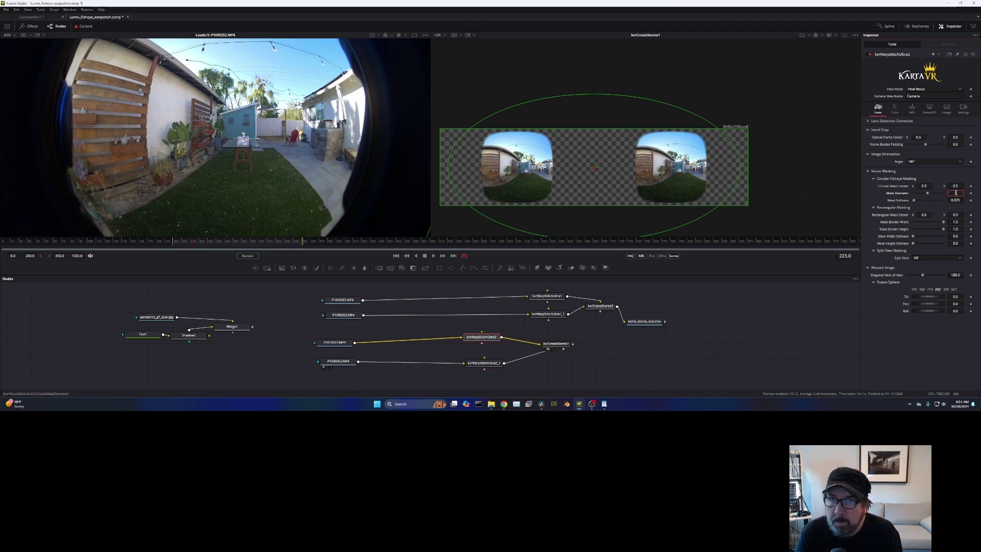
{"action": "type", "text": "1"}
{"action": "key", "text": "Tab"}
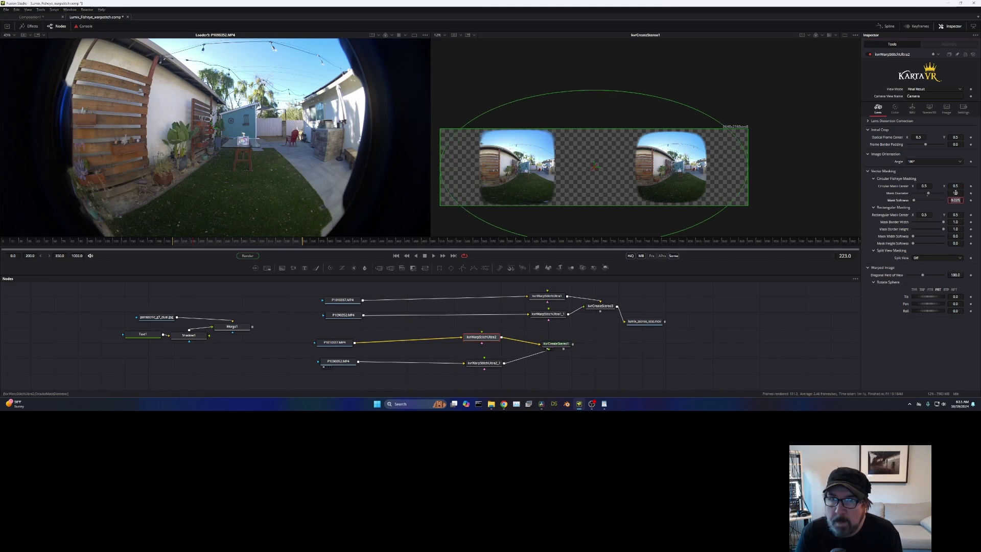
{"action": "left_click", "coordinate": [493, 365]}
{"action": "left_click", "coordinate": [956, 192]}
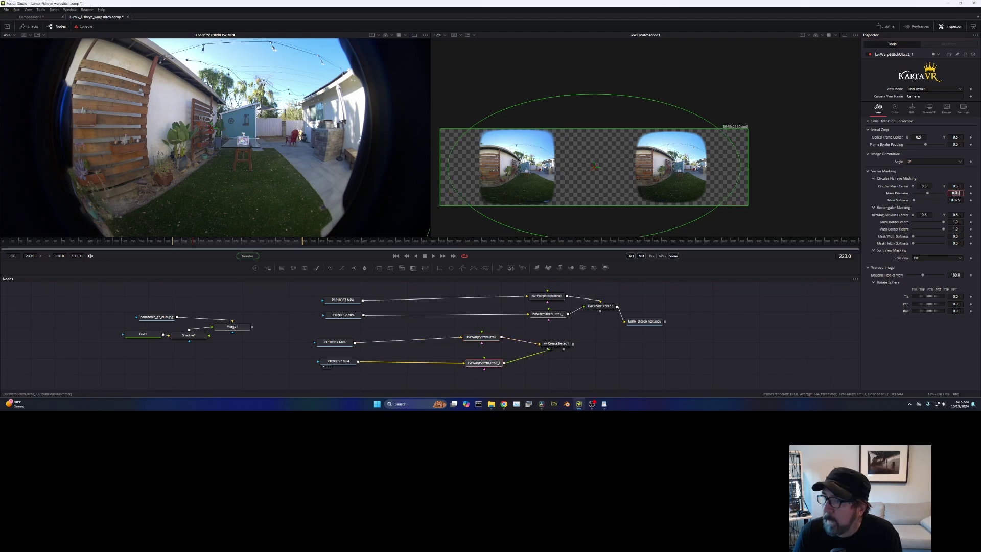
{"action": "key", "text": "BackSpace"}
{"action": "type", "text": "1"}
{"action": "key", "text": "Tab"}
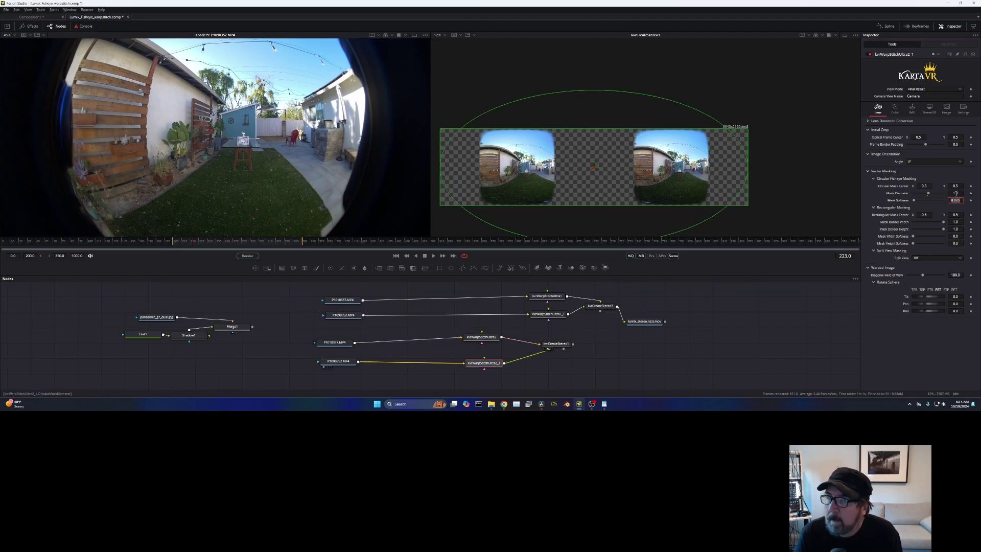
Try a diagonal field of view of 200 on the lower warp node, and undo it
{"action": "left_click", "coordinate": [955, 275]}
{"action": "type", "text": "200"}
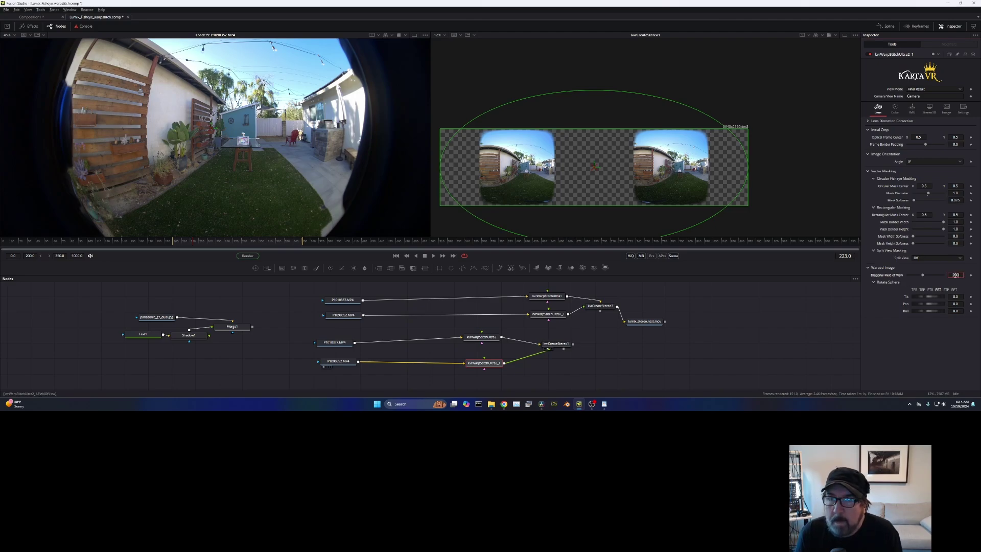
{"action": "key", "text": "Tab"}
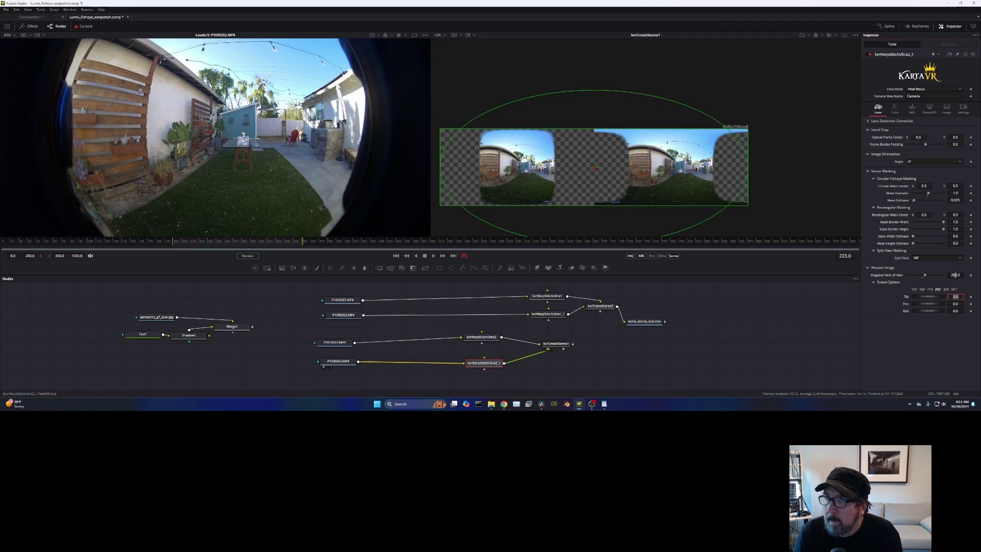
{"action": "key", "text": "ctrl+z"}
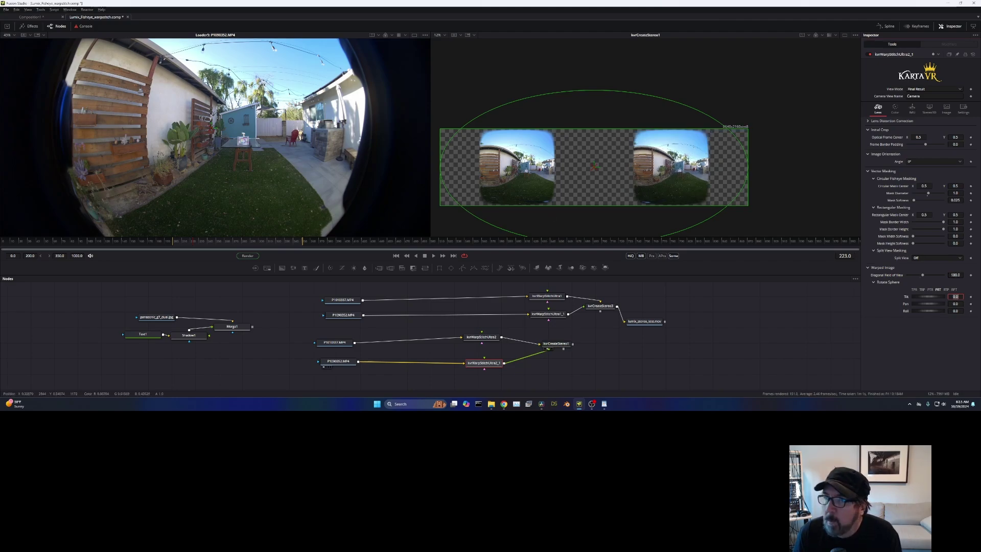
Enable Output 180VR in the image settings of both new warp nodes
{"action": "left_click", "coordinate": [946, 108]}
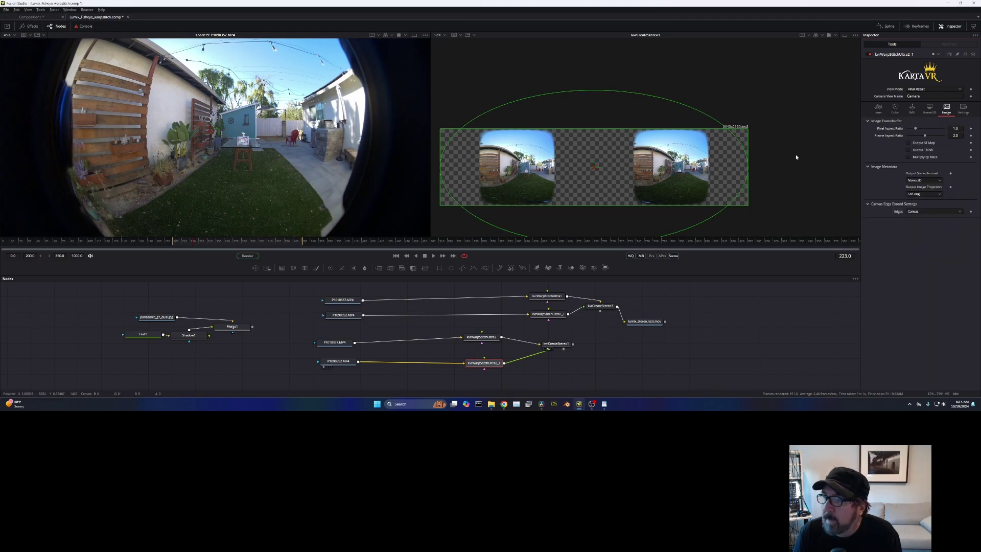
{"action": "left_click", "coordinate": [909, 149]}
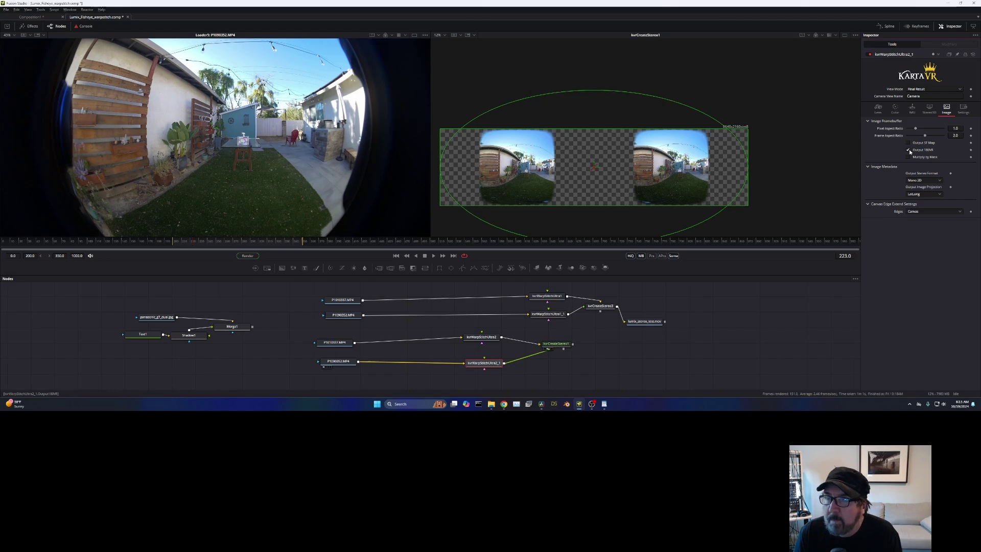
{"action": "left_click", "coordinate": [486, 338]}
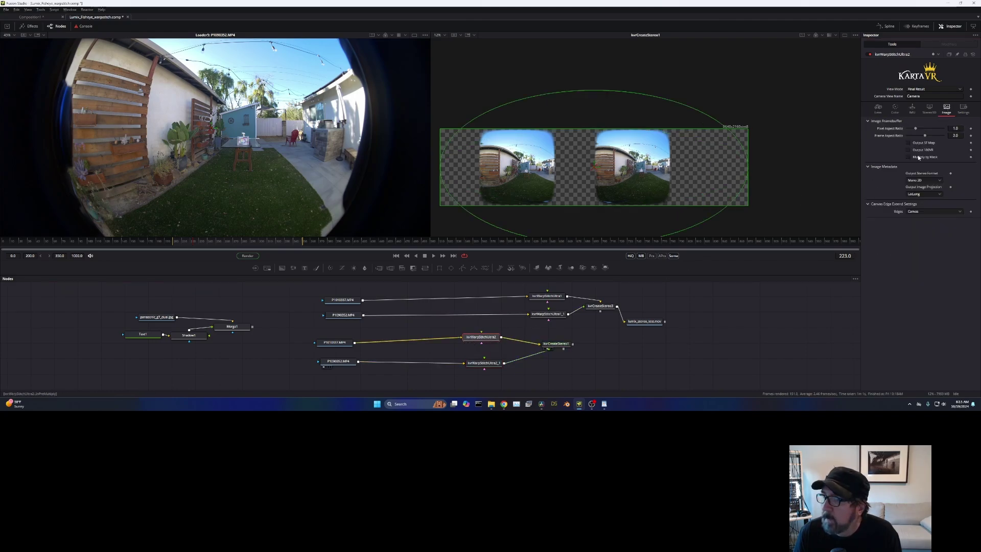
{"action": "left_click", "coordinate": [909, 149]}
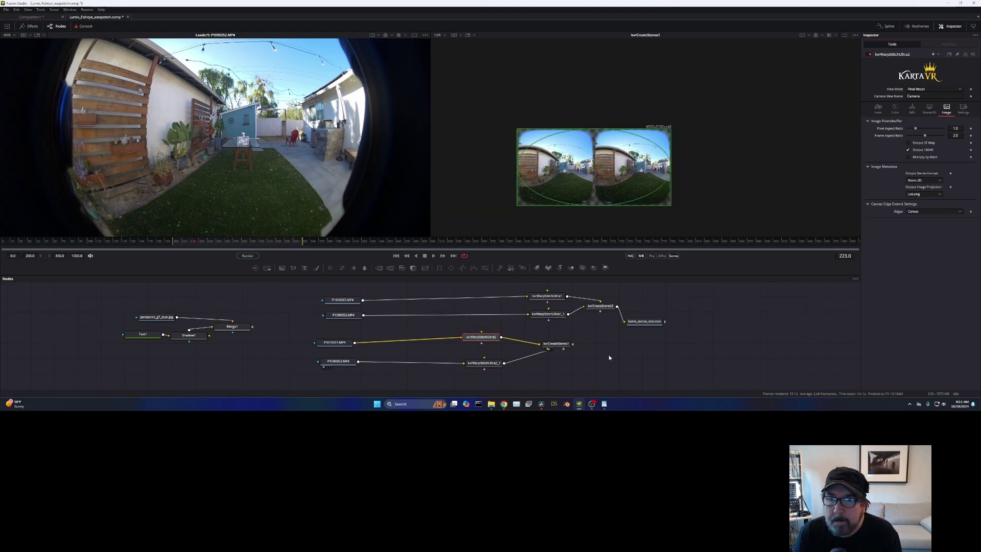
Enable anaglyph stereo display for the side-by-side kvrCreateStereo image in the second viewer
{"action": "scroll", "coordinate": [594, 218], "scroll_direction": "up", "scroll_amount": 3}
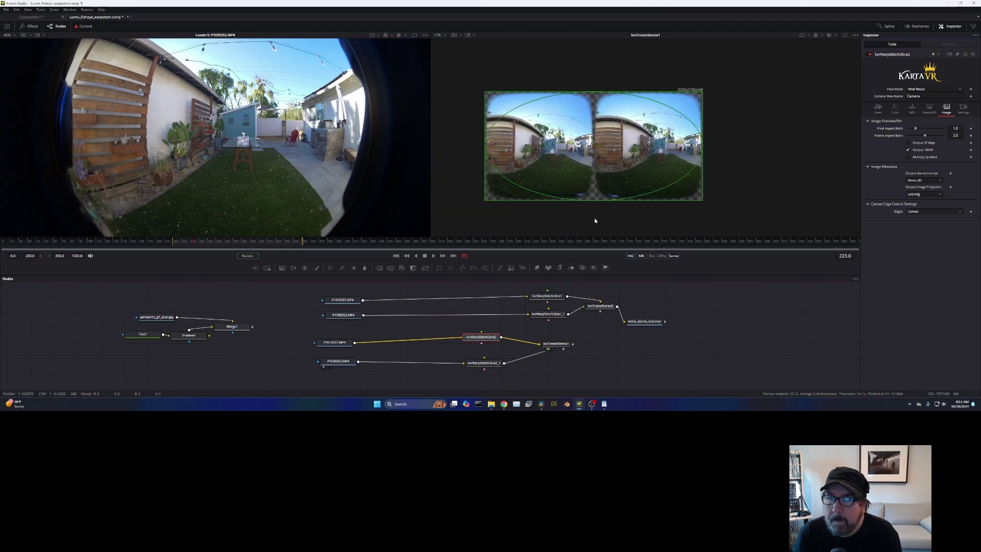
{"action": "left_click_drag", "start_coordinate": [617, 145], "coordinate": [653, 176]}
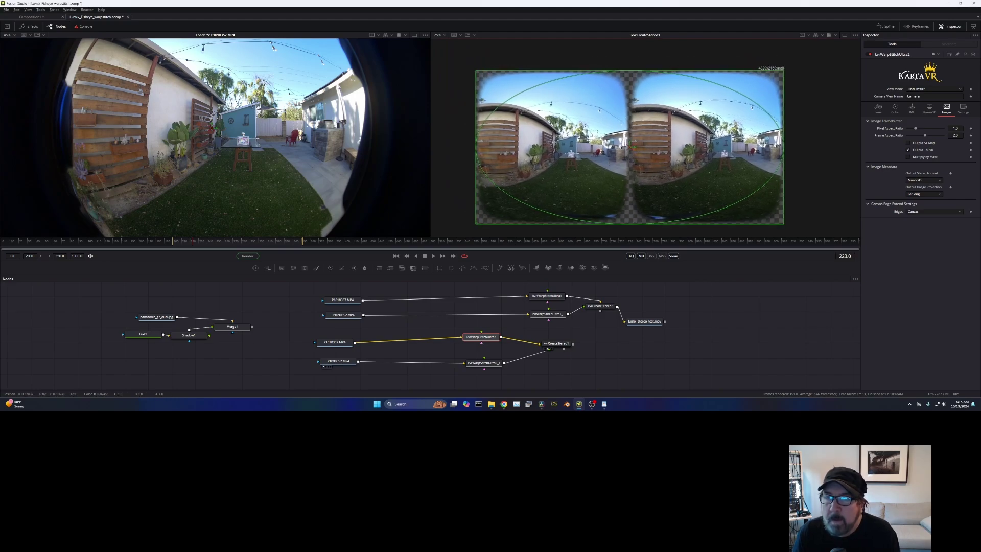
{"action": "right_click", "coordinate": [591, 141]}
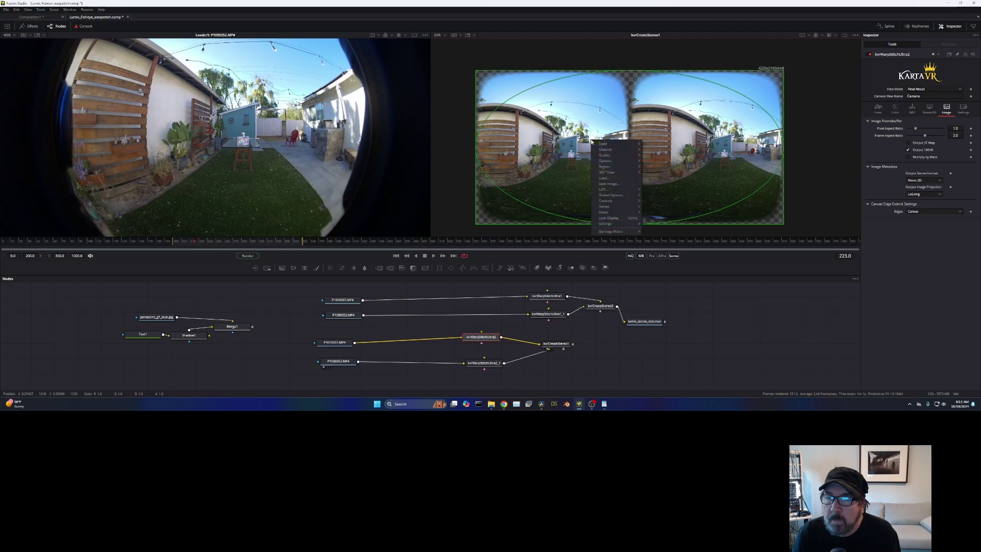
{"action": "mouse_move", "coordinate": [611, 207]}
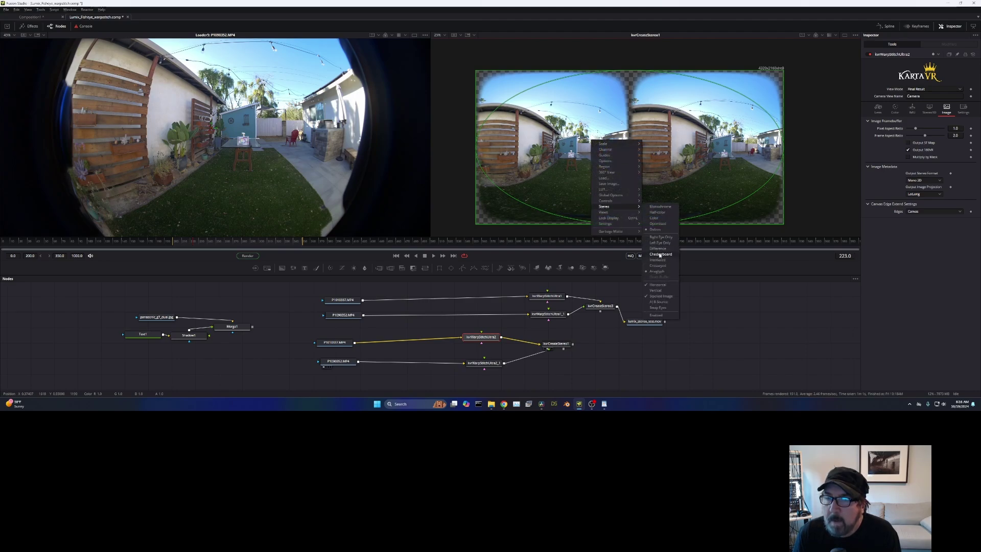
{"action": "left_click", "coordinate": [656, 314]}
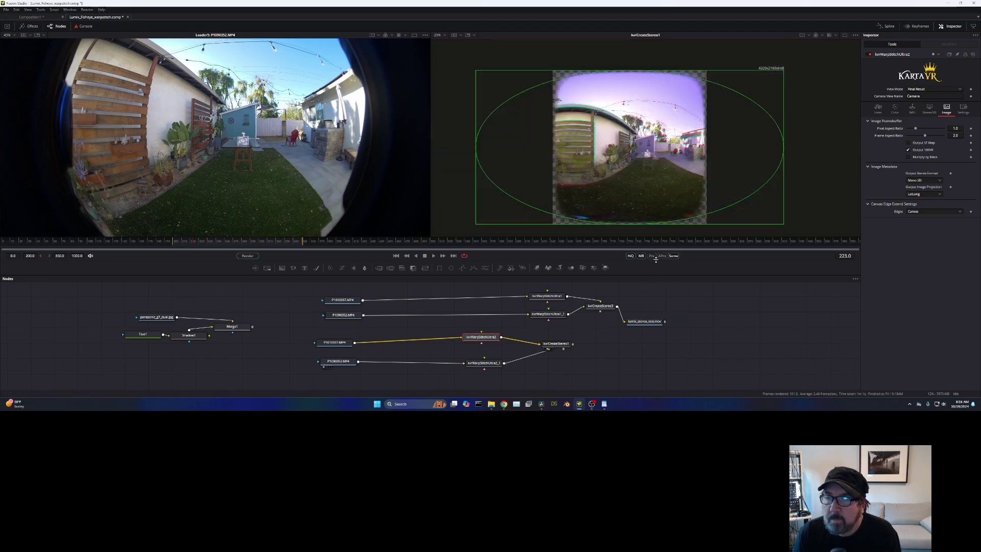
Switch the stereo display of the kvrCreateStereo view to Difference and examine the left and right eye offset around the shed
{"action": "right_click", "coordinate": [604, 160]}
{"action": "mouse_move", "coordinate": [624, 226]}
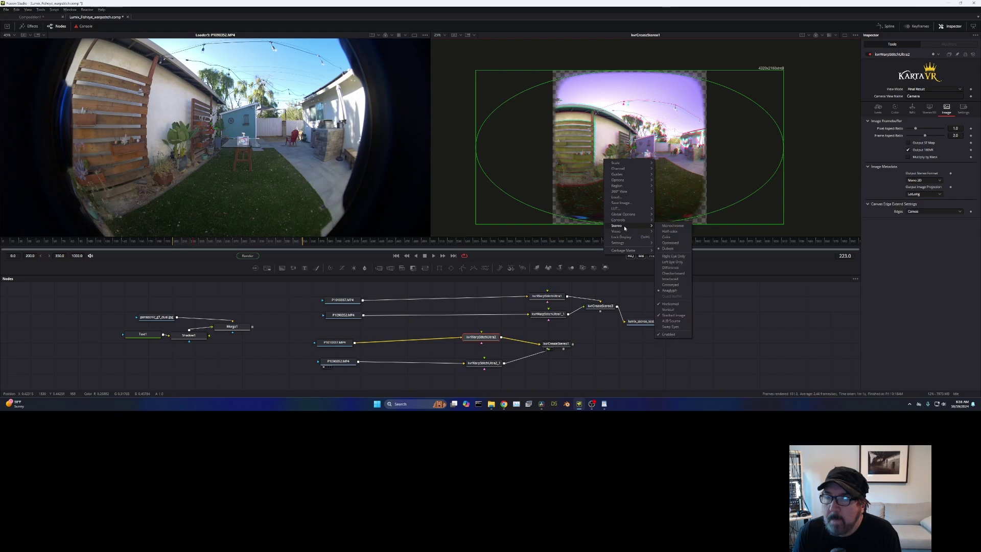
{"action": "left_click", "coordinate": [672, 268]}
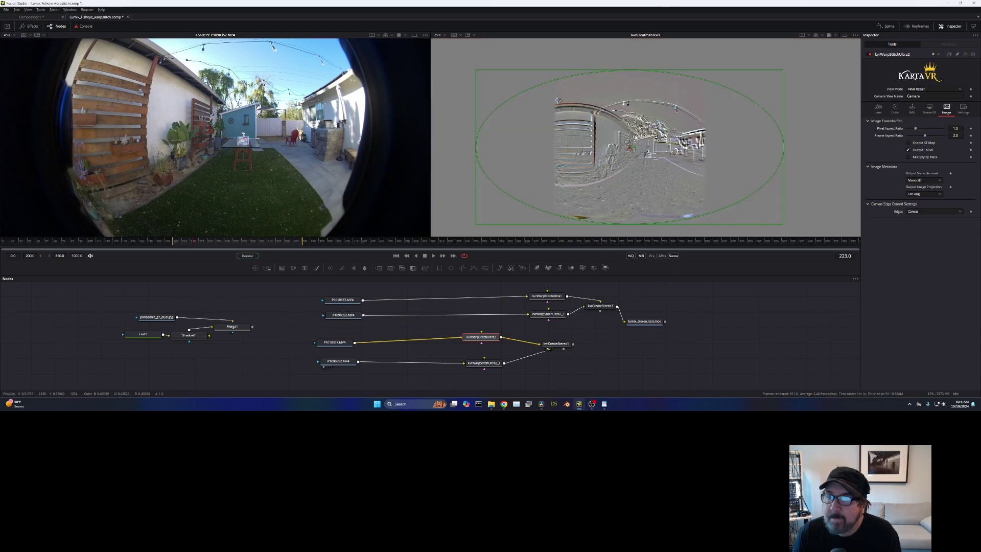
{"action": "scroll", "coordinate": [635, 152], "scroll_direction": "up", "scroll_amount": 10}
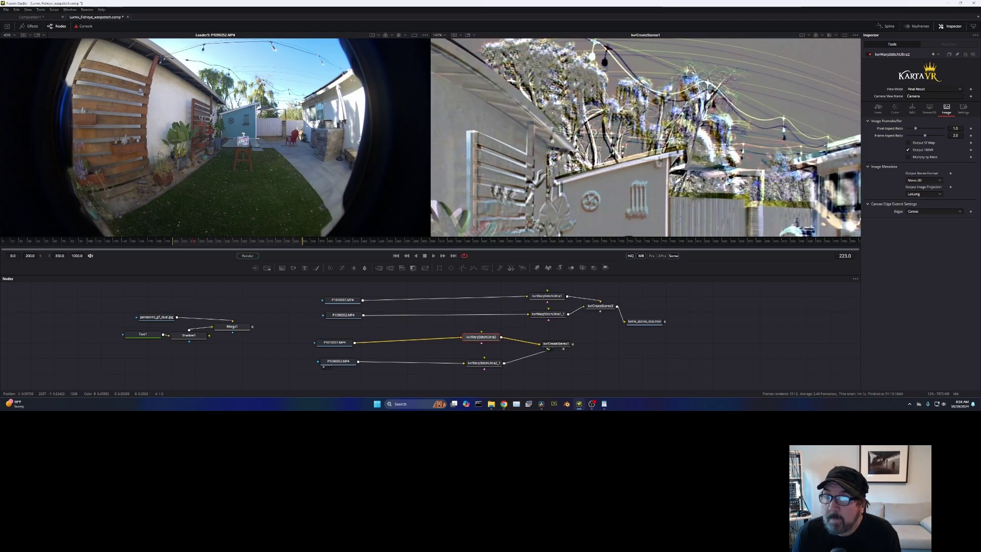
Fine-tune the optical frame center X and Y on the upper new warp node until the difference view around the shed aligns
{"action": "left_click", "coordinate": [480, 340]}
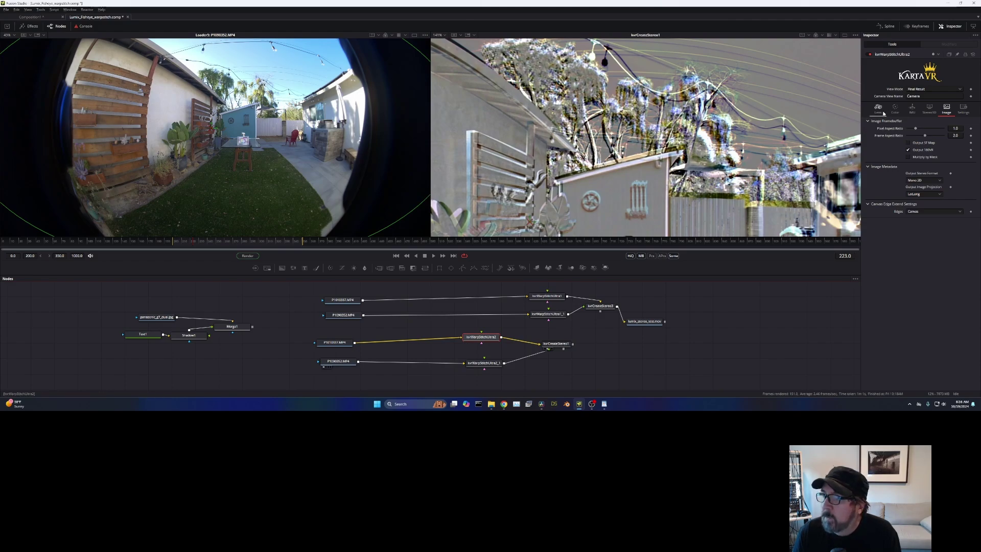
{"action": "left_click", "coordinate": [878, 107]}
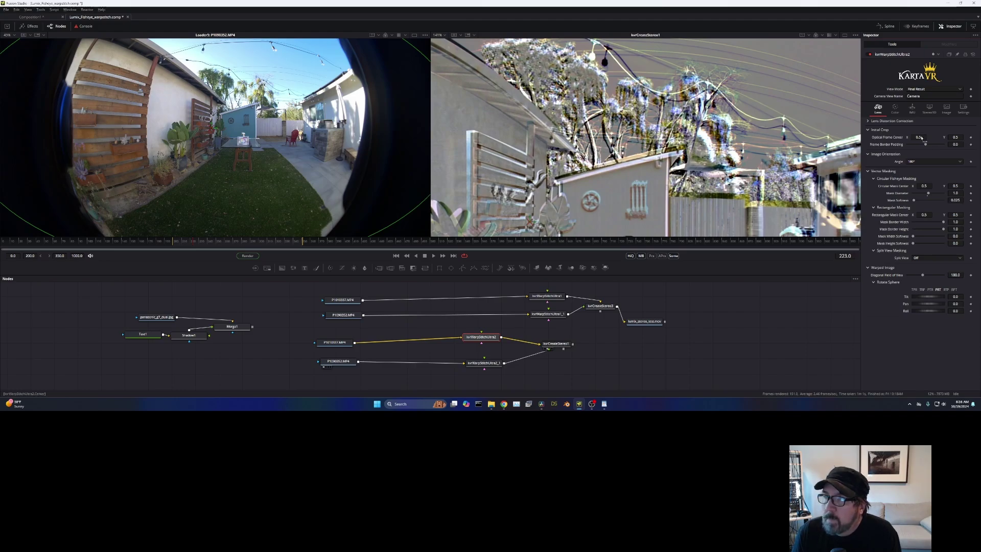
{"action": "left_click_drag", "start_coordinate": [923, 138], "coordinate": [957, 137]}
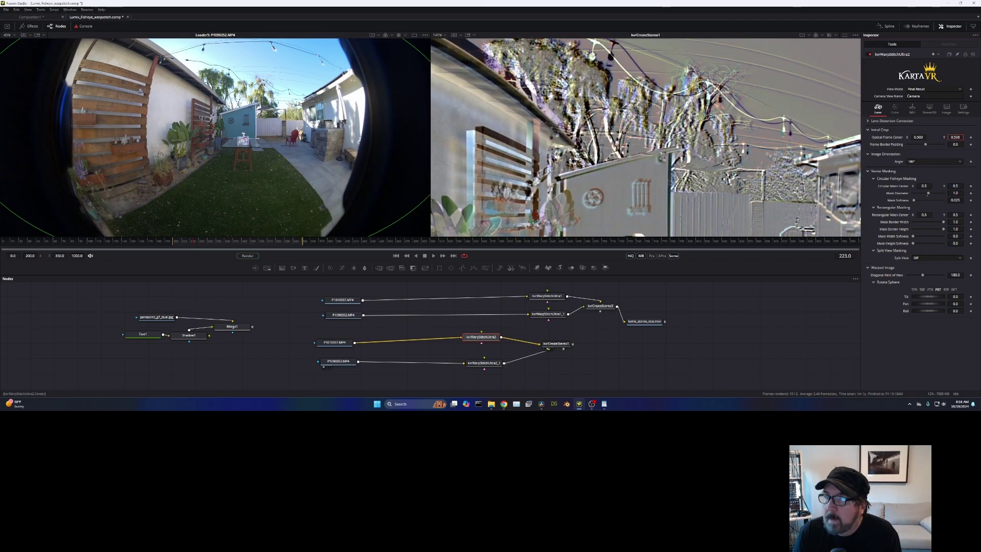
{"action": "left_click_drag", "start_coordinate": [958, 136], "coordinate": [958, 137]}
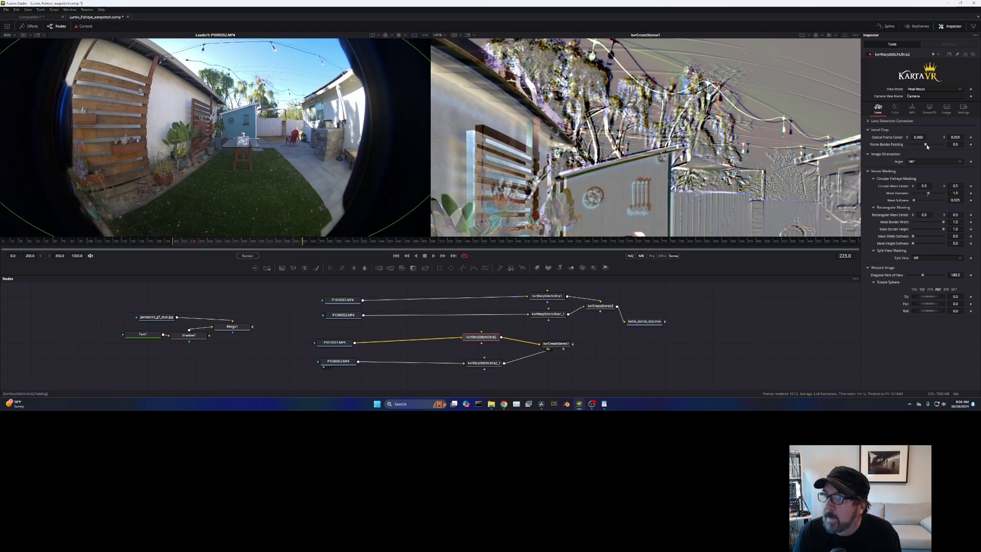
{"action": "left_click_drag", "start_coordinate": [914, 137], "coordinate": [914, 137]}
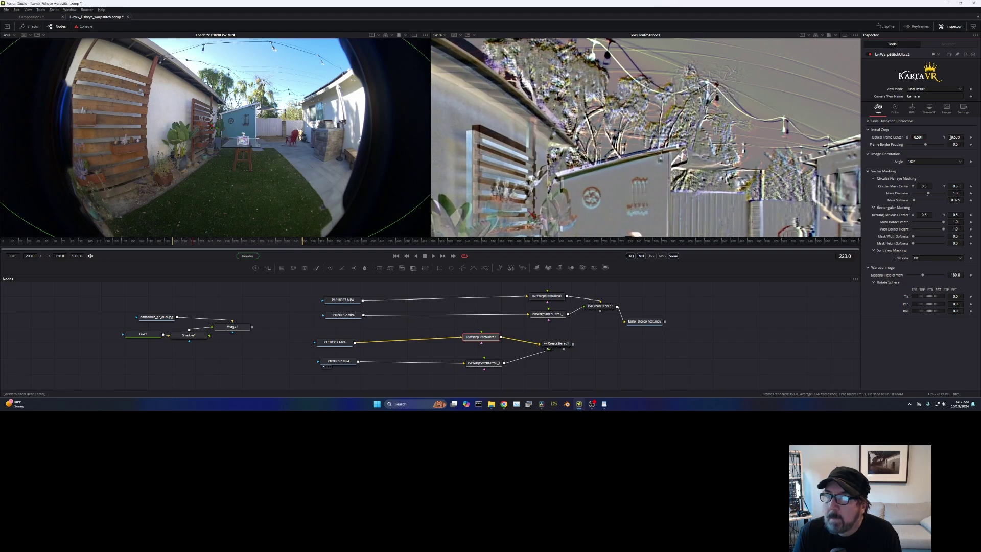
{"action": "left_click_drag", "start_coordinate": [950, 137], "coordinate": [914, 136]}
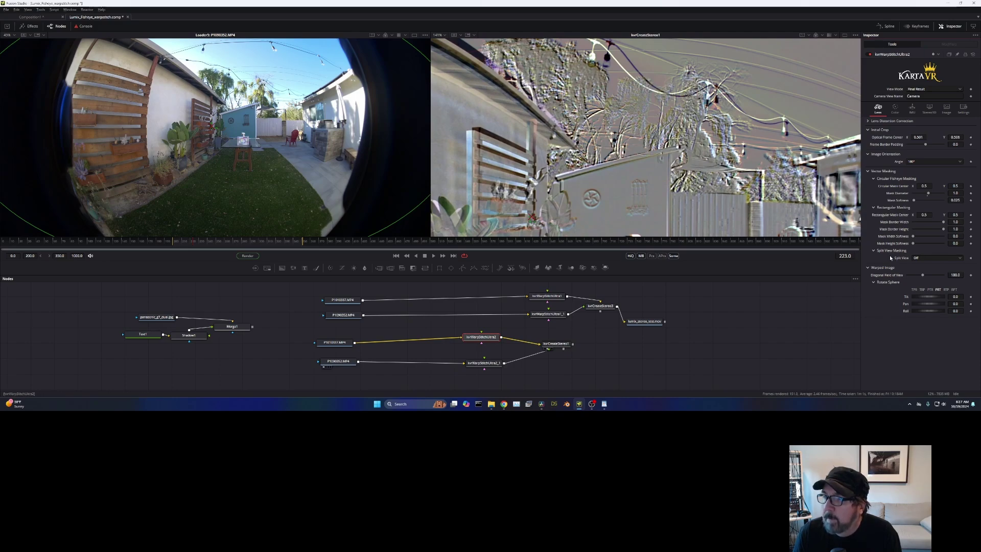
Set the sphere rotation roll to -0.3 on the upper new warp node and readjust its optical frame center
{"action": "left_click", "coordinate": [955, 310]}
{"action": "type", "text": "5"}
{"action": "key", "text": "Tab"}
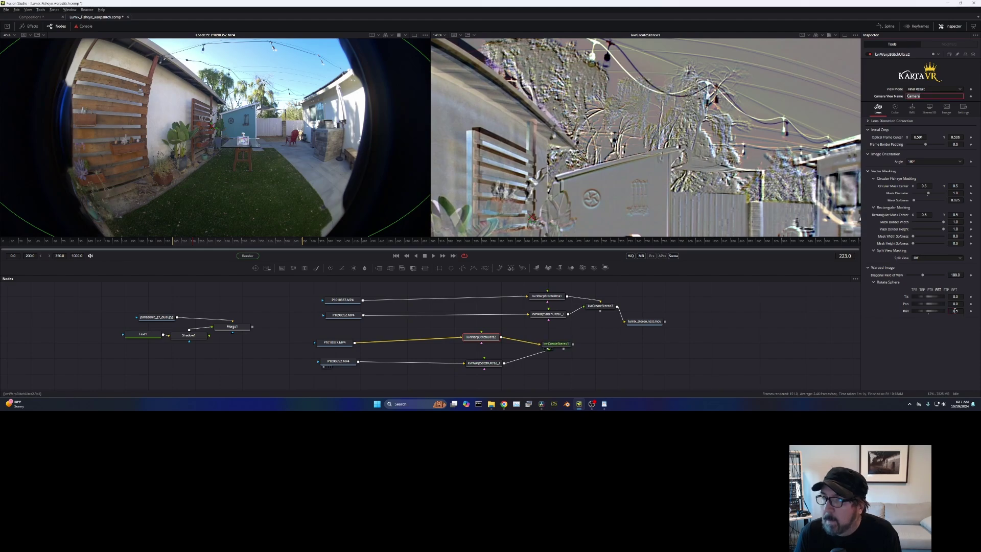
{"action": "left_click", "coordinate": [955, 310]}
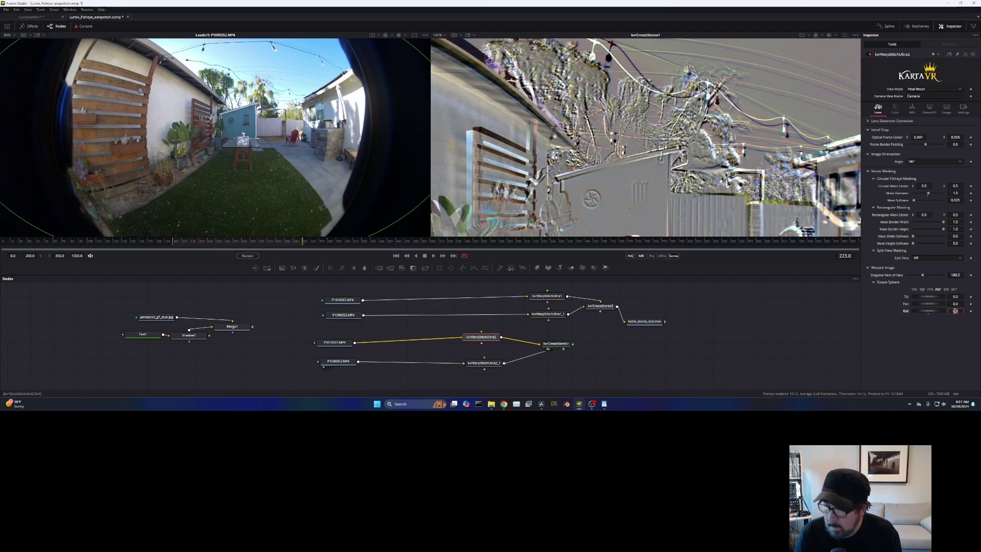
{"action": "key", "text": "Tab"}
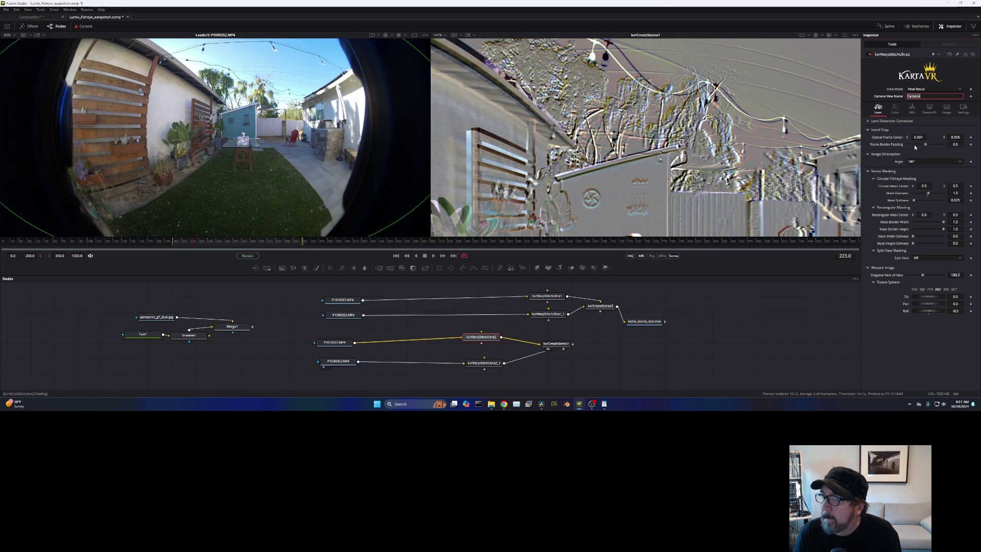
{"action": "left_click_drag", "start_coordinate": [913, 137], "coordinate": [918, 137]}
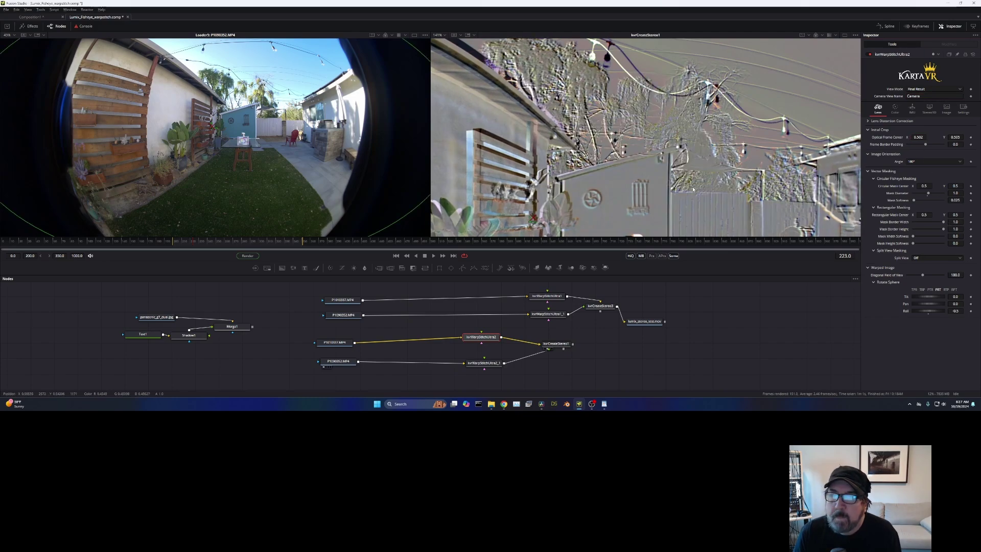
Return the stereo display of the whole kvrCreateStereo image from Difference to Dubois anaglyph
{"action": "scroll", "coordinate": [641, 177], "scroll_direction": "down", "scroll_amount": 5}
{"action": "left_click_drag", "start_coordinate": [642, 177], "coordinate": [626, 155]}
{"action": "right_click", "coordinate": [589, 148]}
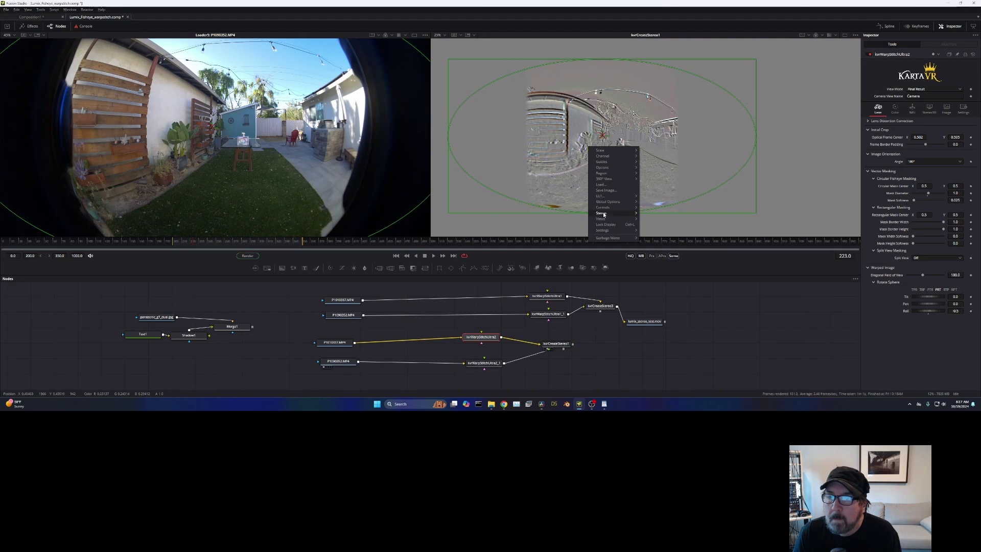
{"action": "mouse_move", "coordinate": [614, 213]}
{"action": "left_click", "coordinate": [655, 247]}
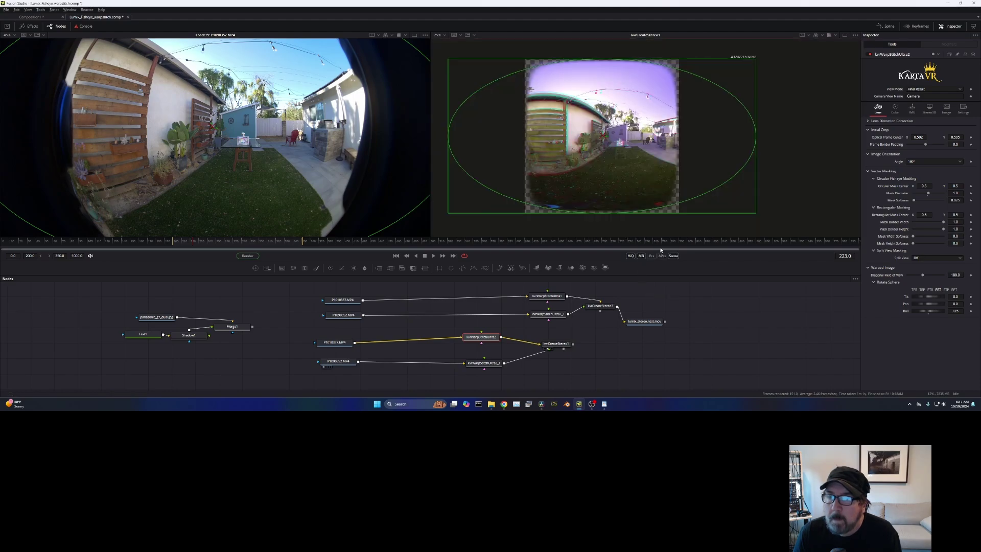
{"action": "right_click", "coordinate": [623, 175]}
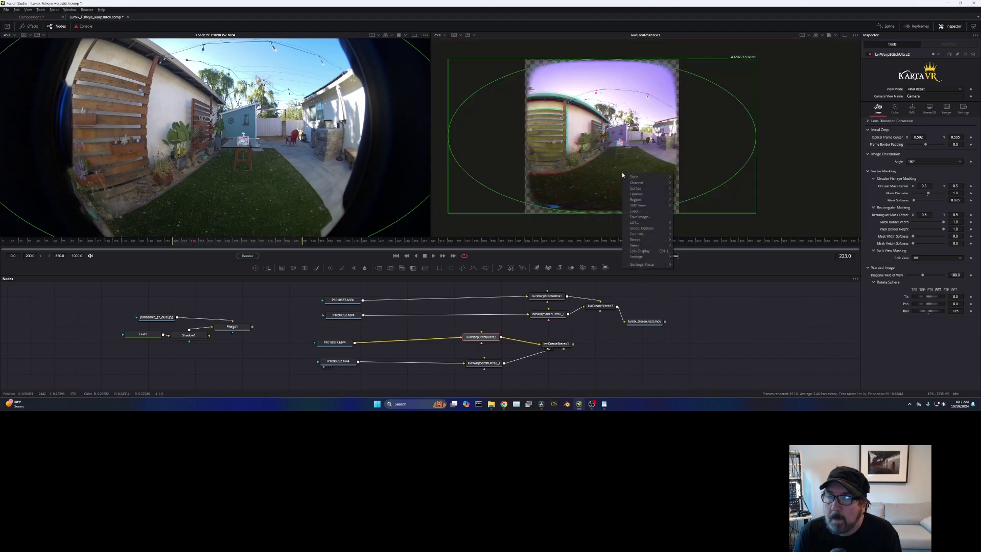
{"action": "mouse_move", "coordinate": [644, 240]}
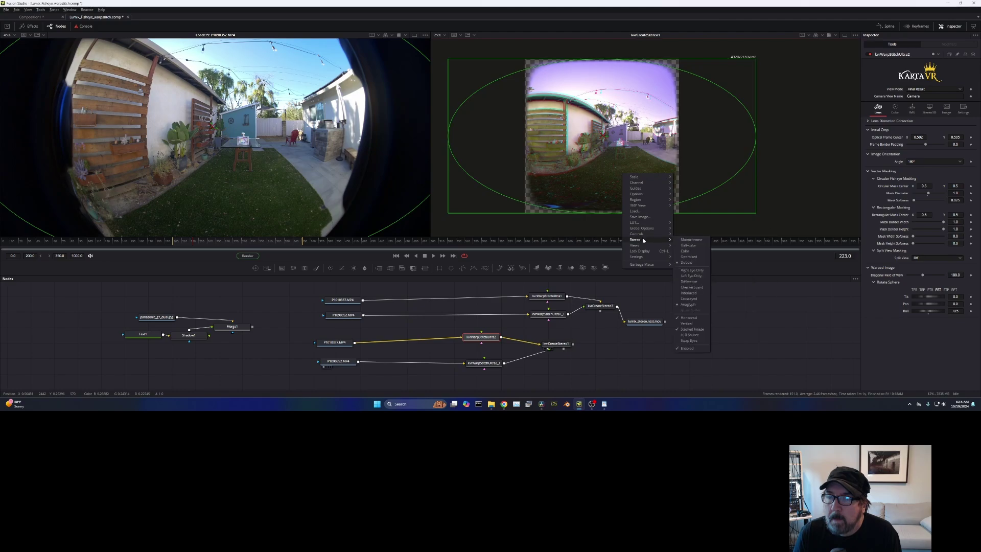
{"action": "left_click", "coordinate": [687, 262]}
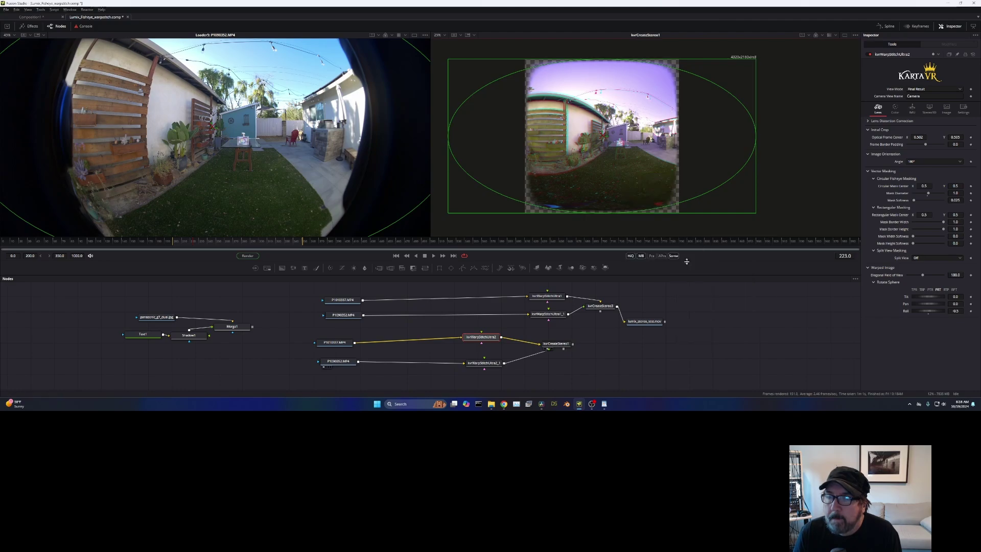
Try Swap Eyes on the lower kvrCreateStereo node to compare the anaglyph depth, and switch it off again
{"action": "scroll", "coordinate": [605, 173], "scroll_direction": "up", "scroll_amount": 6}
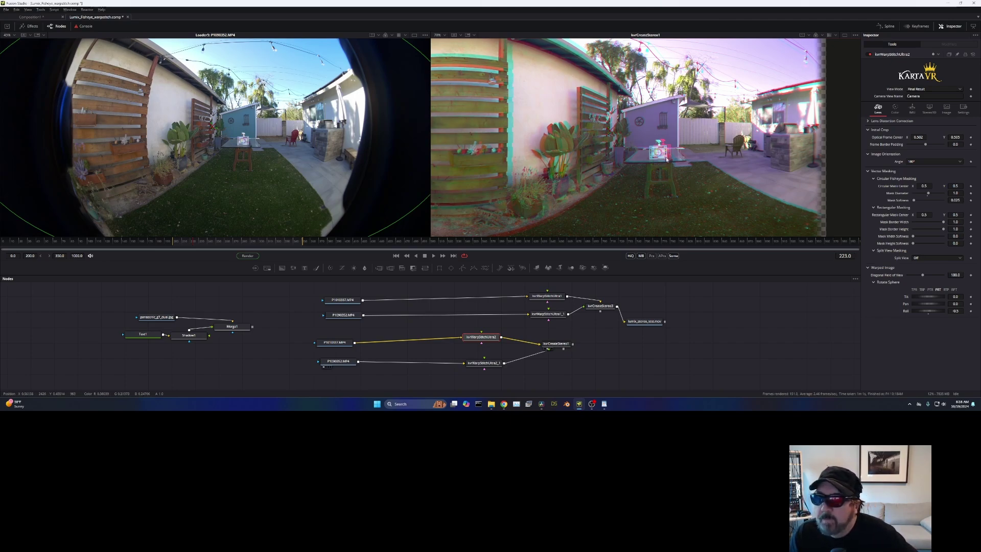
{"action": "left_click", "coordinate": [909, 128]}
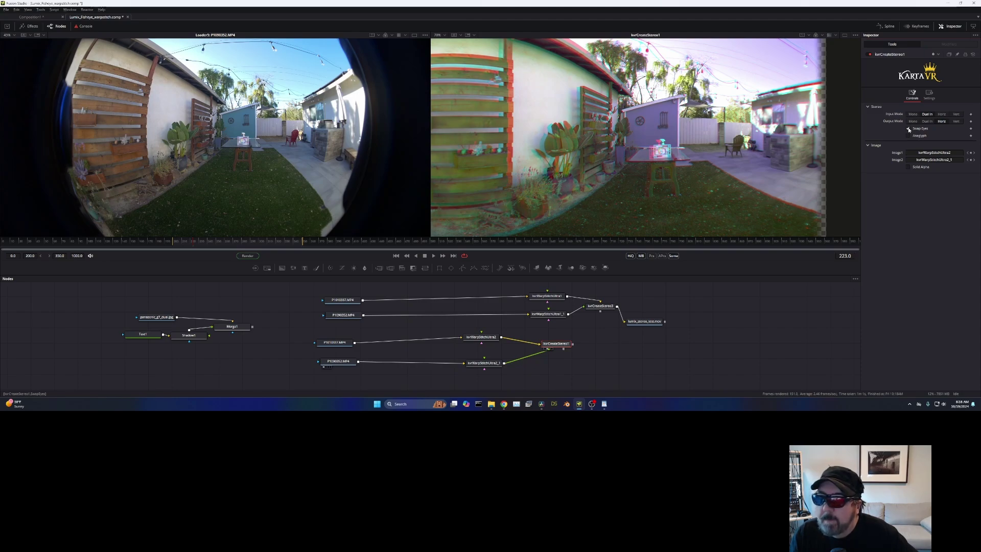
{"action": "left_click", "coordinate": [908, 128]}
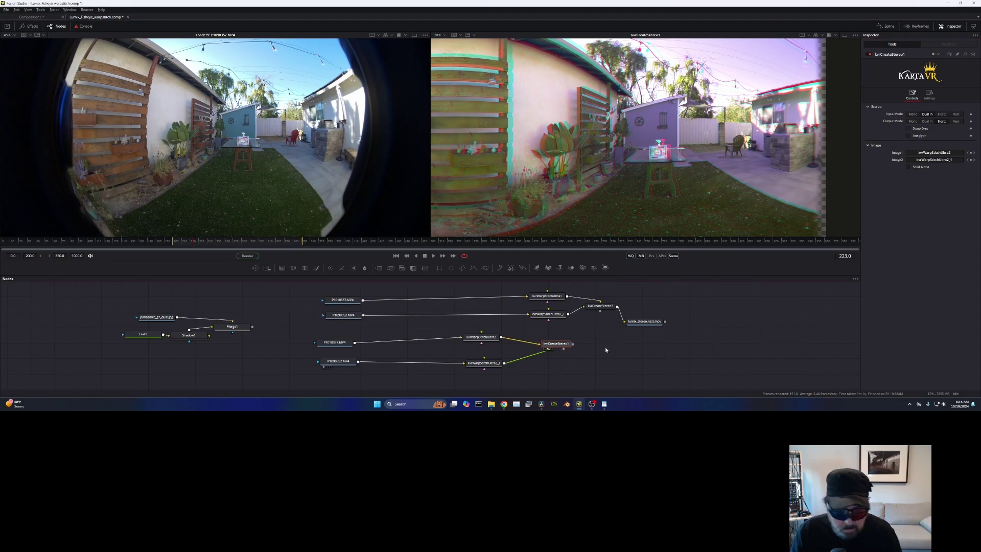
Add a Saver after the lower kvrCreateStereo node, writing to lumix_stereo_test2.mov in 2024_10_18_Lumix_Stereo_Test, and place it beside the node
{"action": "key", "text": "shift+space"}
{"action": "type", "text": "saver"}
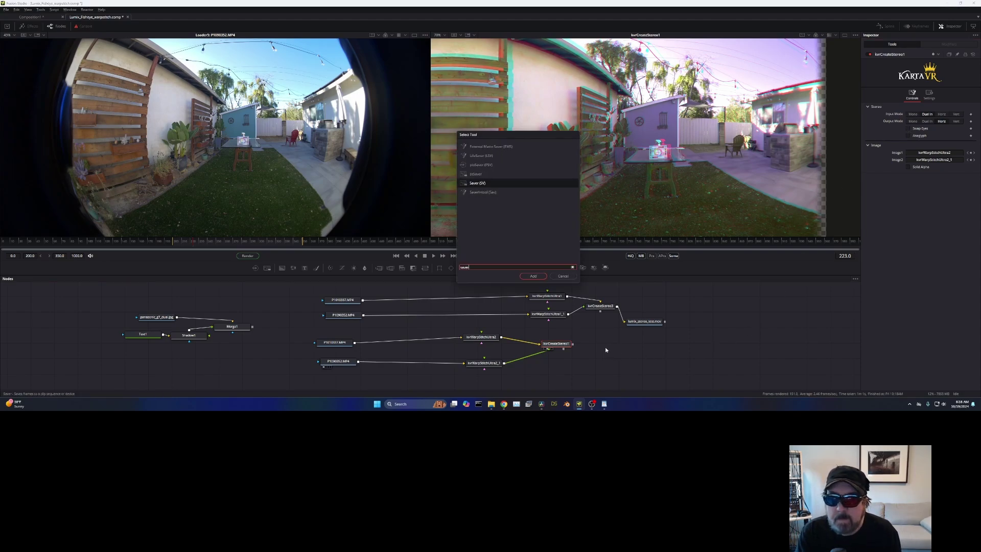
{"action": "key", "text": "Return"}
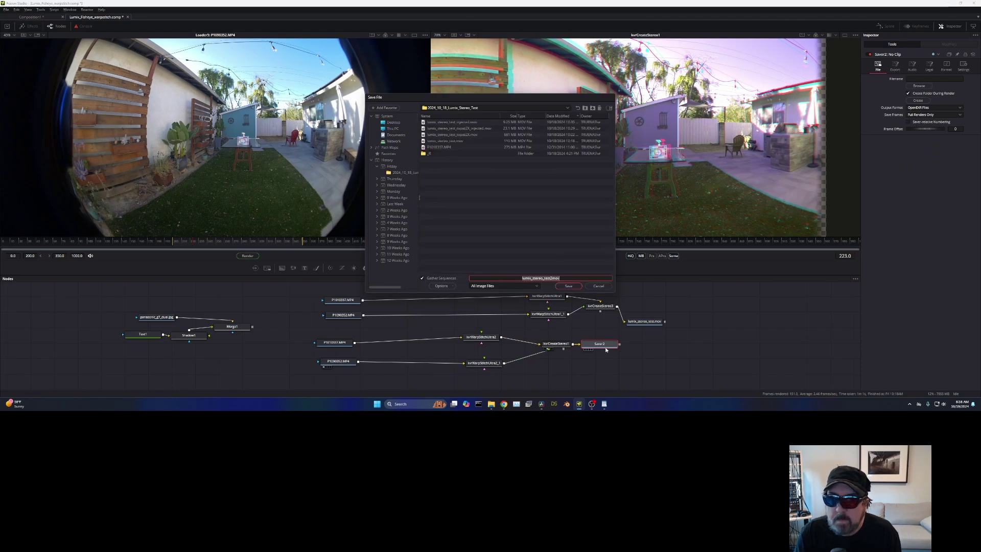
{"action": "left_click", "coordinate": [570, 287]}
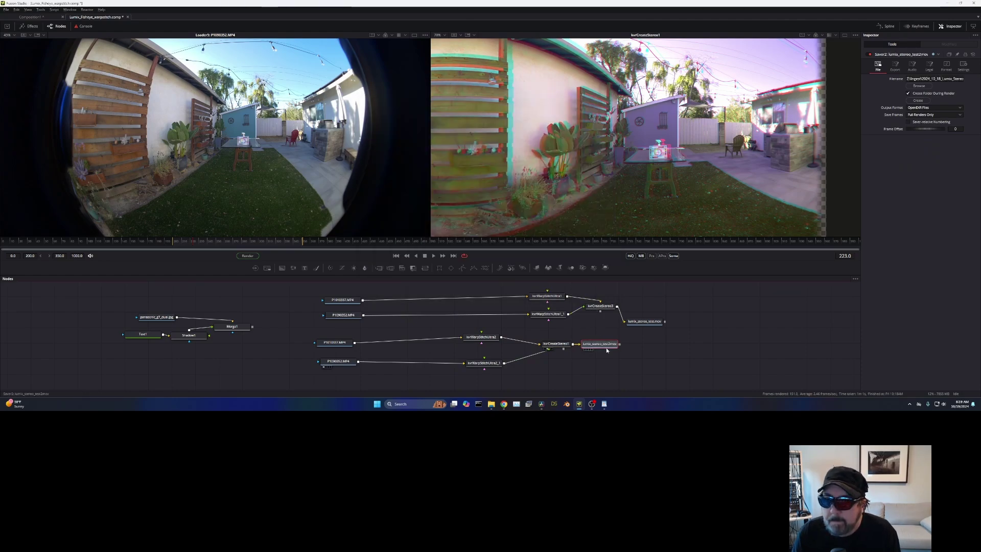
{"action": "left_click_drag", "start_coordinate": [602, 346], "coordinate": [627, 350]}
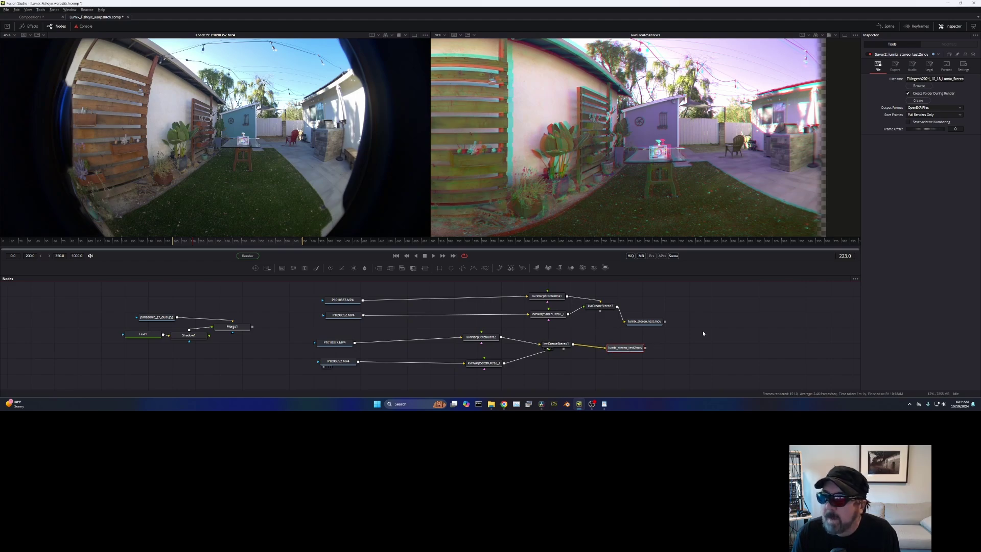
Set the new Saver's output format to QuickTime Movies with Apple ProRes 422 compression
{"action": "left_click", "coordinate": [920, 108]}
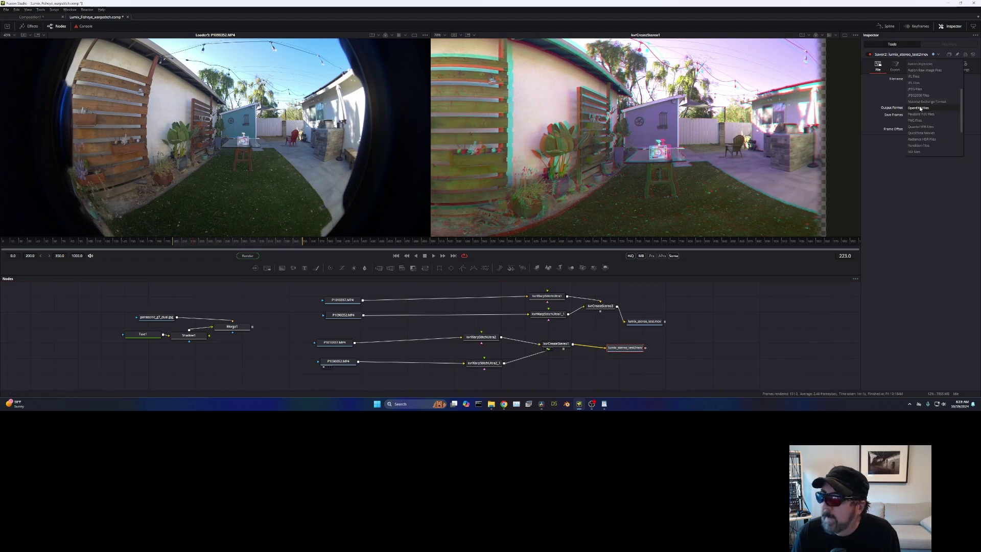
{"action": "left_click", "coordinate": [920, 134]}
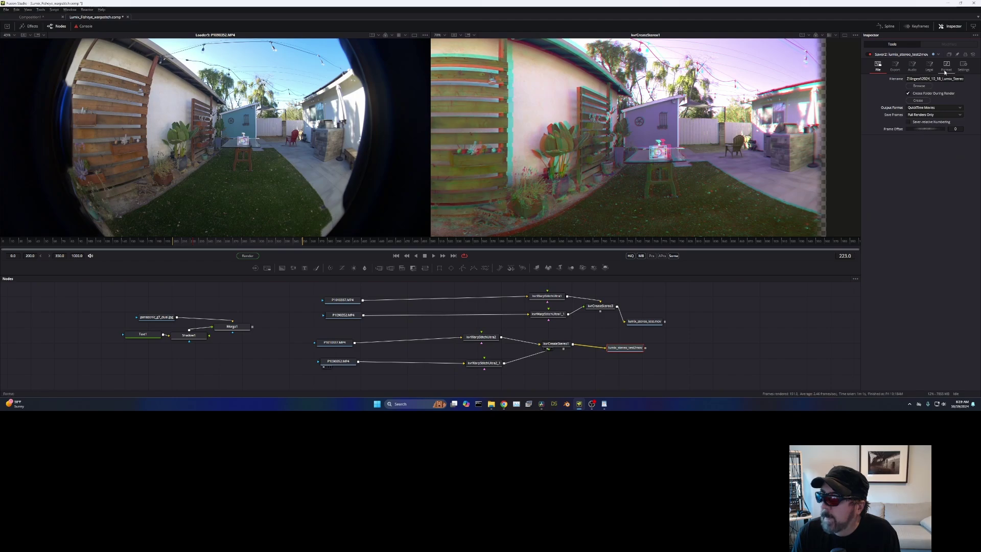
{"action": "left_click", "coordinate": [921, 79]}
{"action": "scroll", "coordinate": [923, 76], "scroll_direction": "up", "scroll_amount": 5}
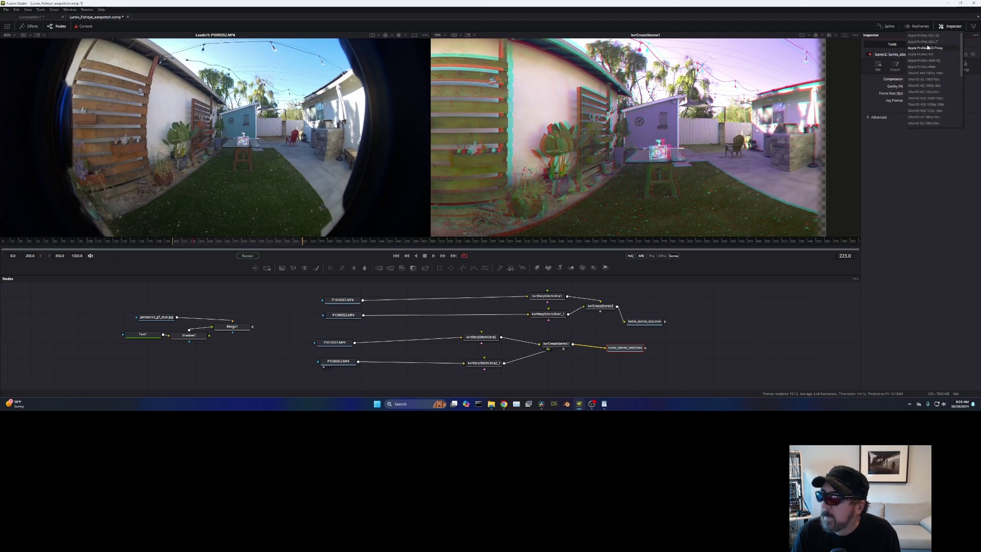
{"action": "left_click", "coordinate": [926, 54]}
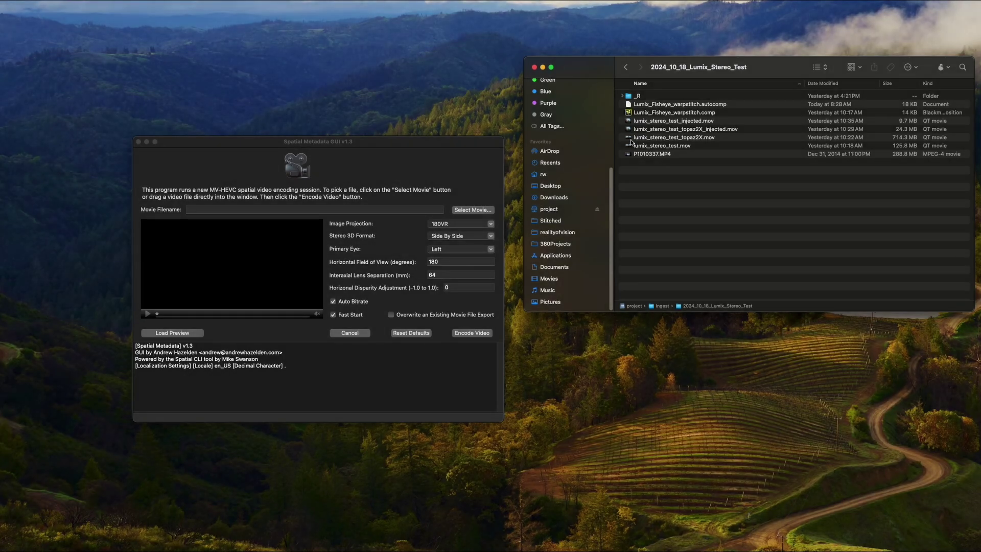
In Spatial Metadata GUI, load lumix_stereo_test_topaz2X.mov and encode it as side-by-side 180VR spatial video with a 180-degree field of view
{"action": "left_click_drag", "start_coordinate": [629, 138], "coordinate": [229, 257]}
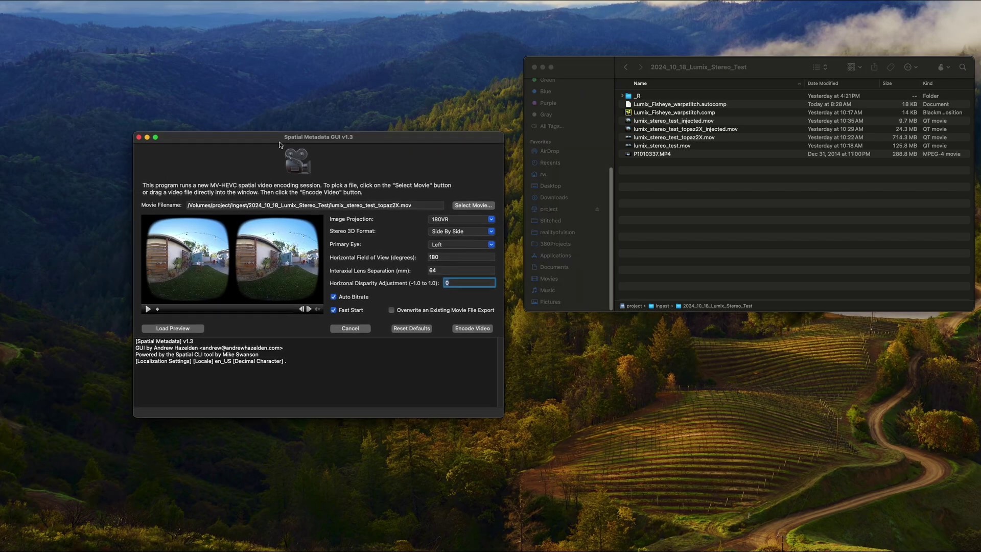
{"action": "left_click_drag", "start_coordinate": [279, 150], "coordinate": [280, 144]}
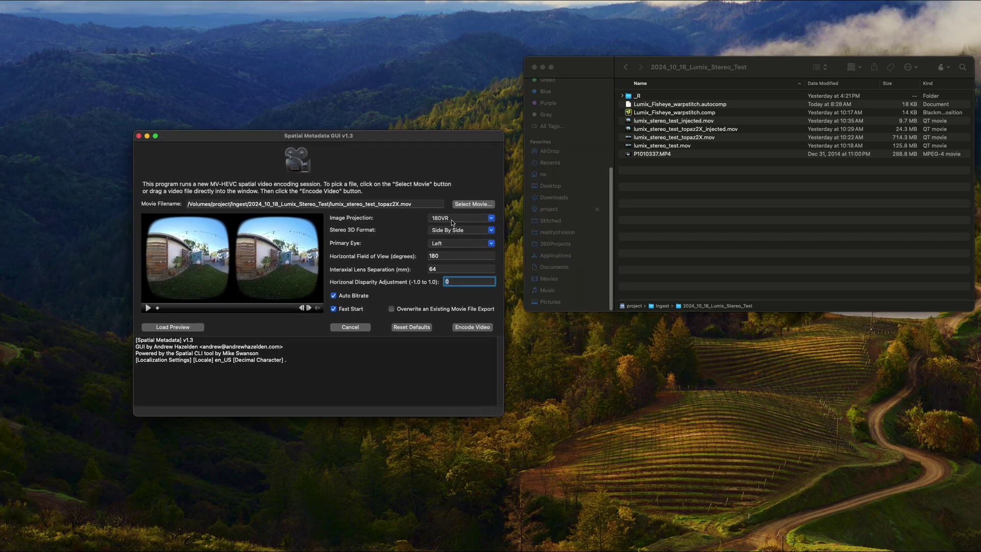
{"action": "left_click", "coordinate": [466, 328]}
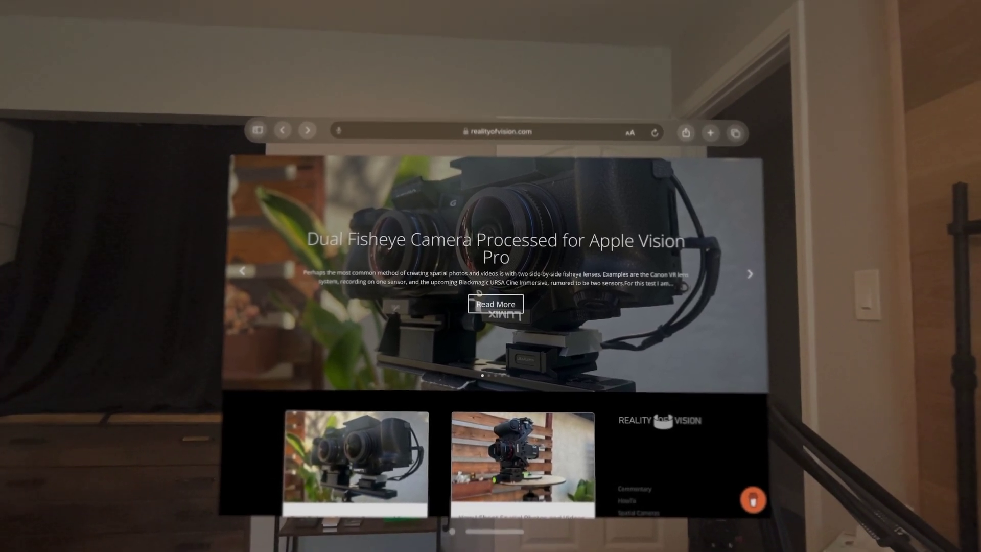
Open the article "Dual Fisheye Camera Processed for Apple Vision Pro" on realityofvision.com and play its embedded garden video
{"action": "left_click", "coordinate": [506, 309]}
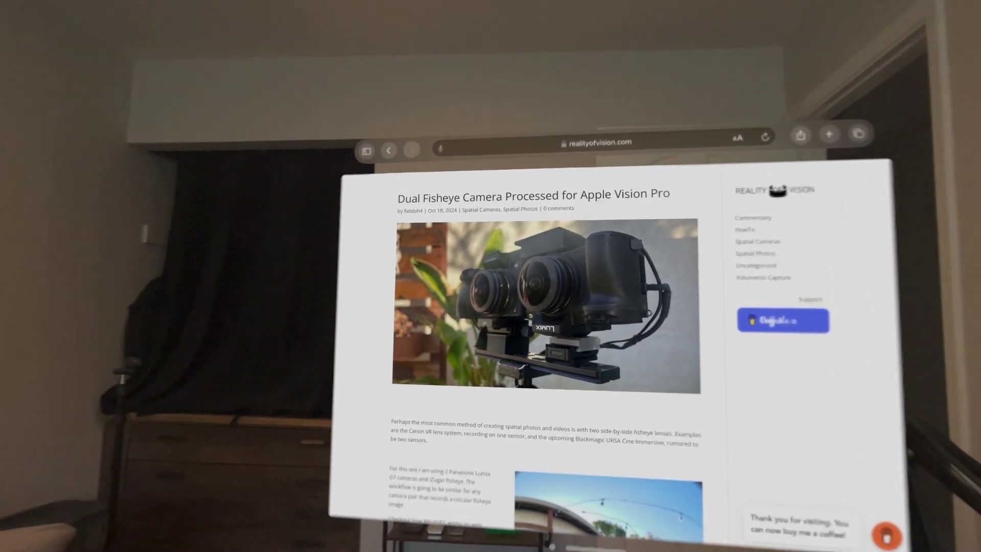
{"action": "scroll", "coordinate": [511, 317], "scroll_direction": "down", "scroll_amount": 5}
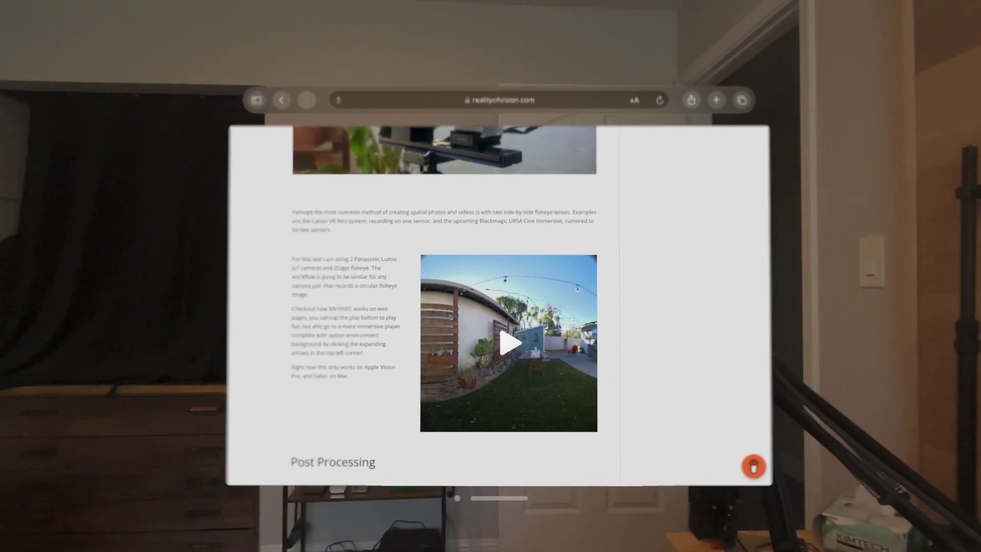
{"action": "left_click", "coordinate": [520, 351]}
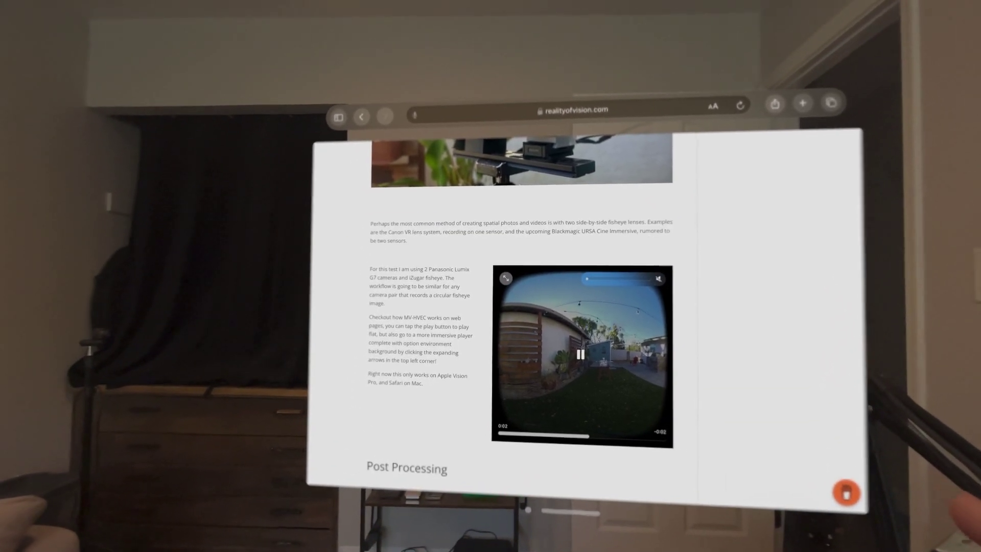
Expand the garden video into the immersive player and watch it in the dark White Sands environment
{"action": "left_click", "coordinate": [506, 278]}
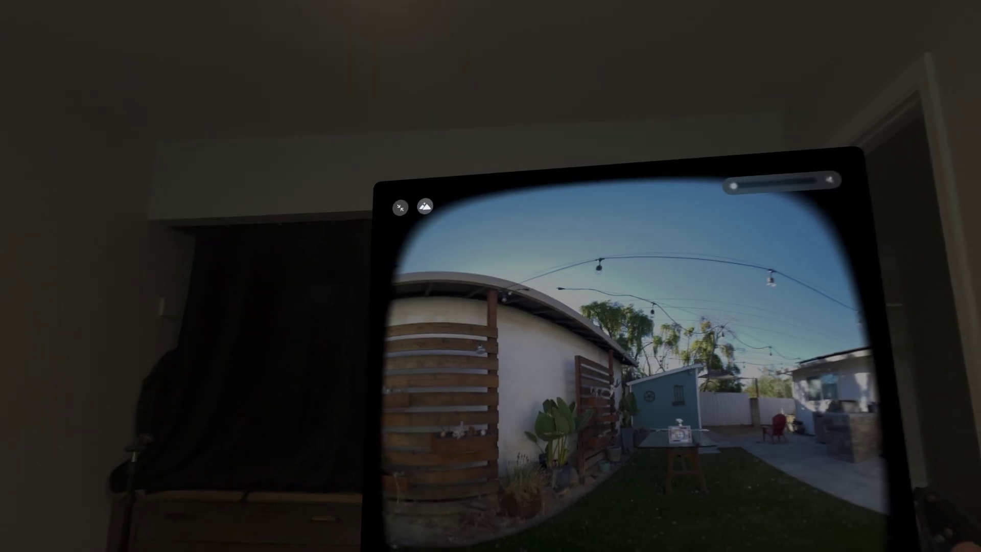
{"action": "left_click", "coordinate": [427, 205]}
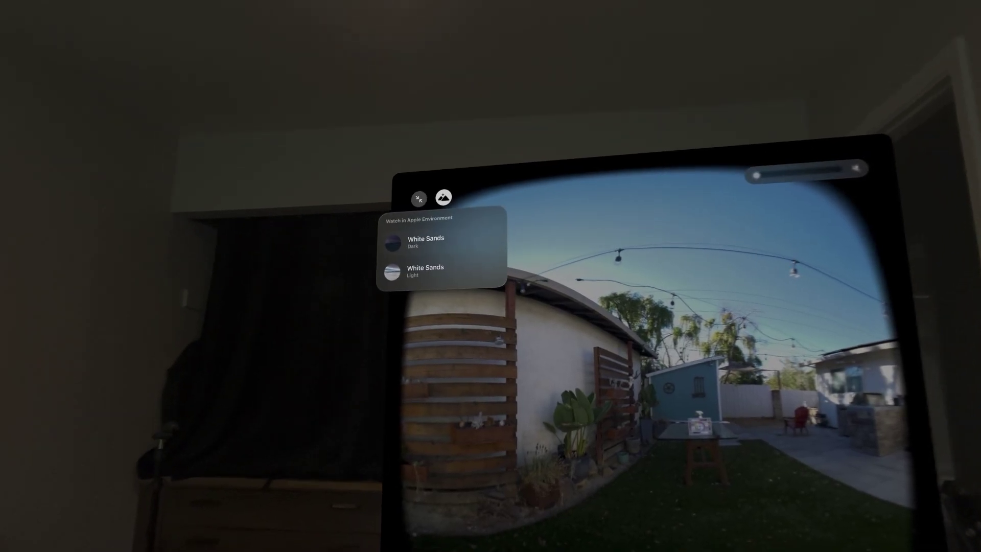
{"action": "left_click", "coordinate": [445, 218]}
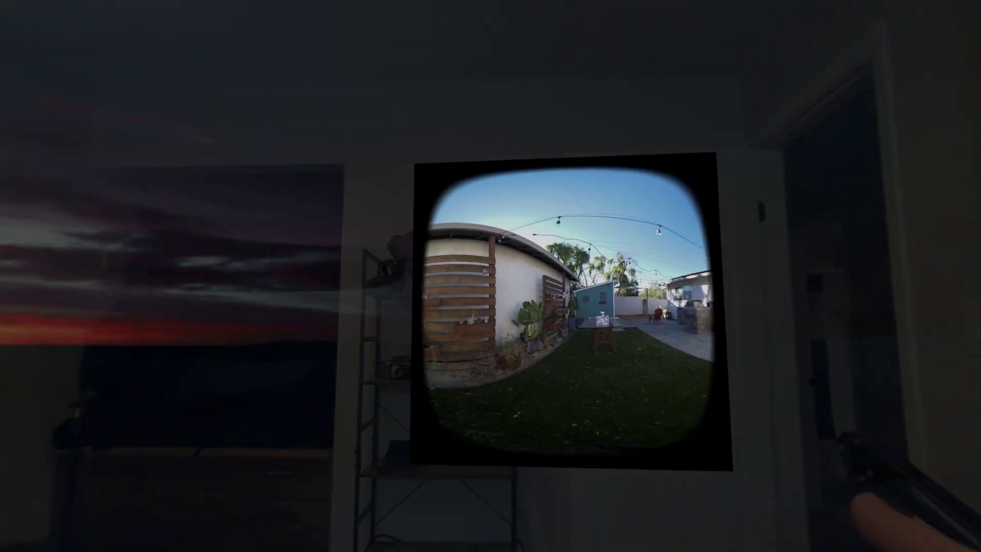